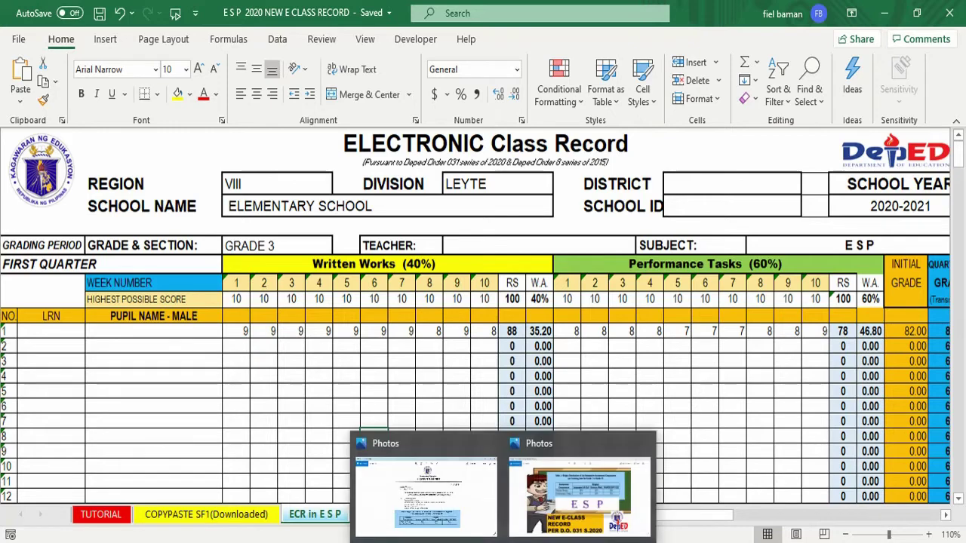
# Step: Switch to Photos to examine the weight distribution table in the DO 031 PNG.png image, and close the image
pyautogui.click(456, 525)
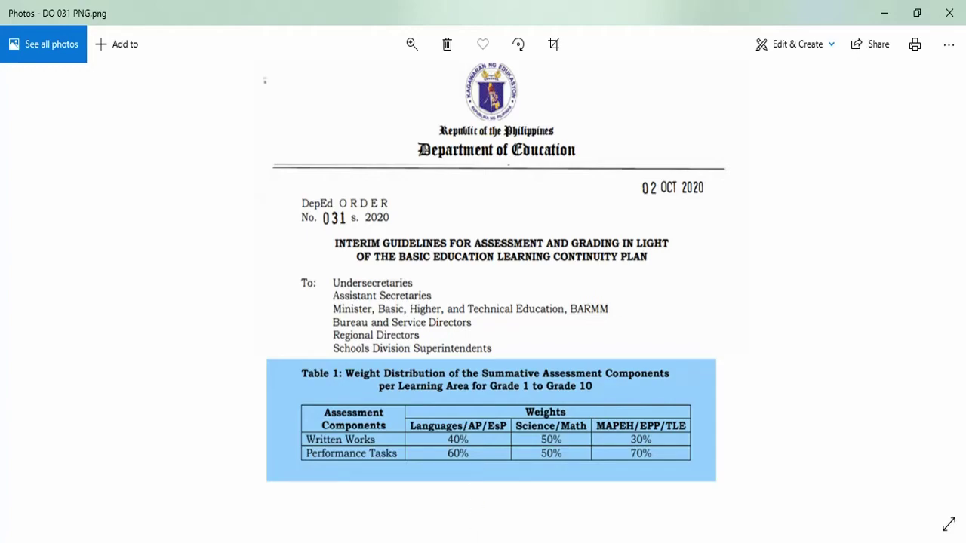
pyautogui.hotkey('alt', 'F4')
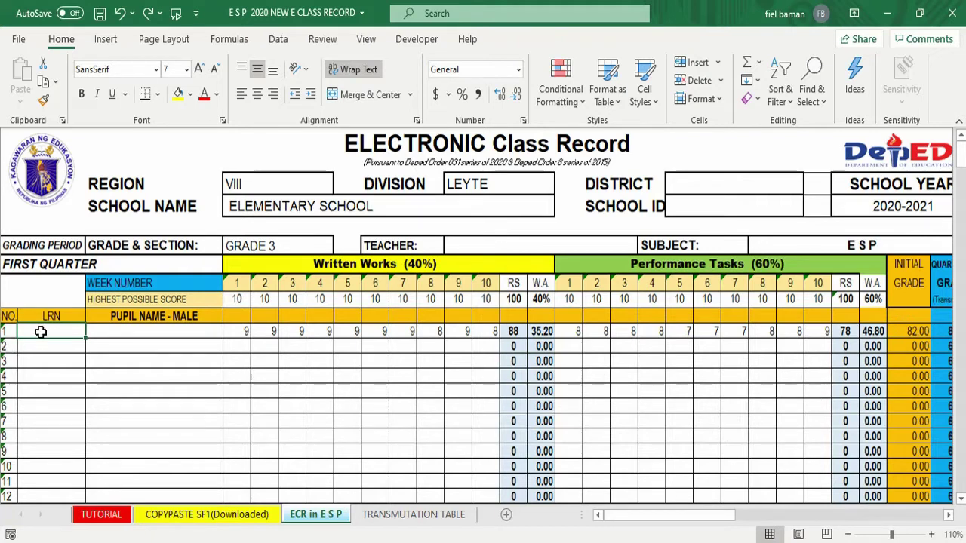
# Step: Copy the School Form 1 register, columns A to AT through row 51, from SF1_2020_Grade 3 - BANGUS and return to the COPYPASTE SF1(Downloaded) sheet
pyautogui.click(201, 516)
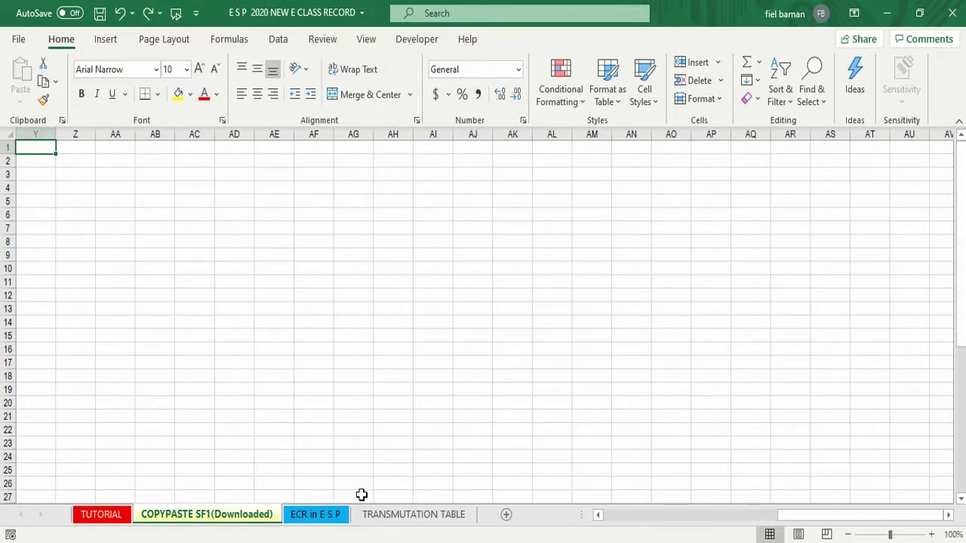
pyautogui.moveTo(437, 539)
pyautogui.click(485, 521)
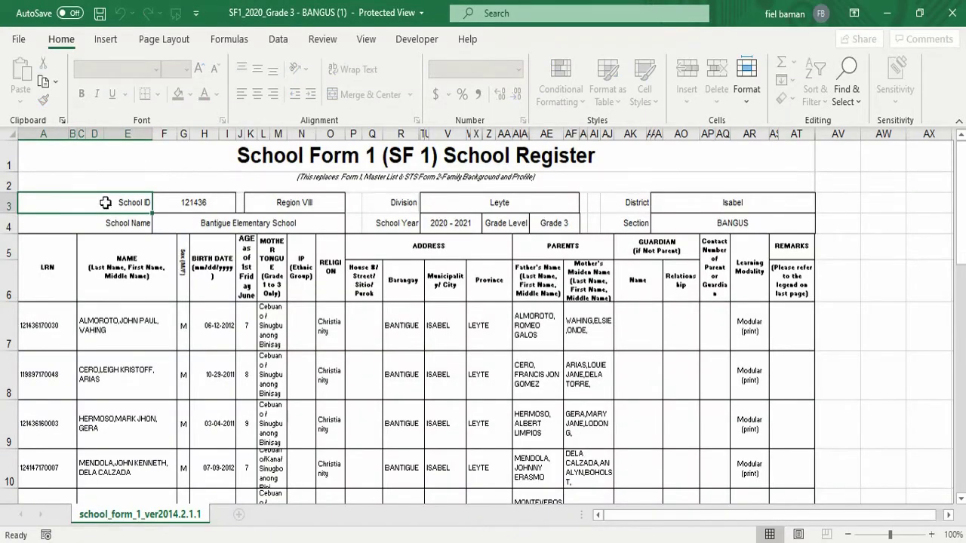
pyautogui.scroll(-12, 106, 215)
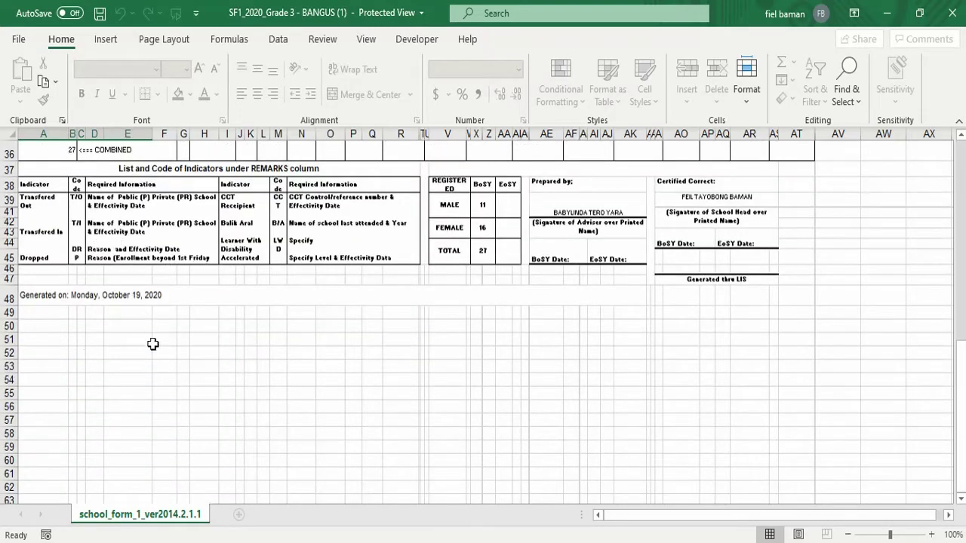
pyautogui.scroll(7, 163, 280)
pyautogui.scroll(5, 164, 279)
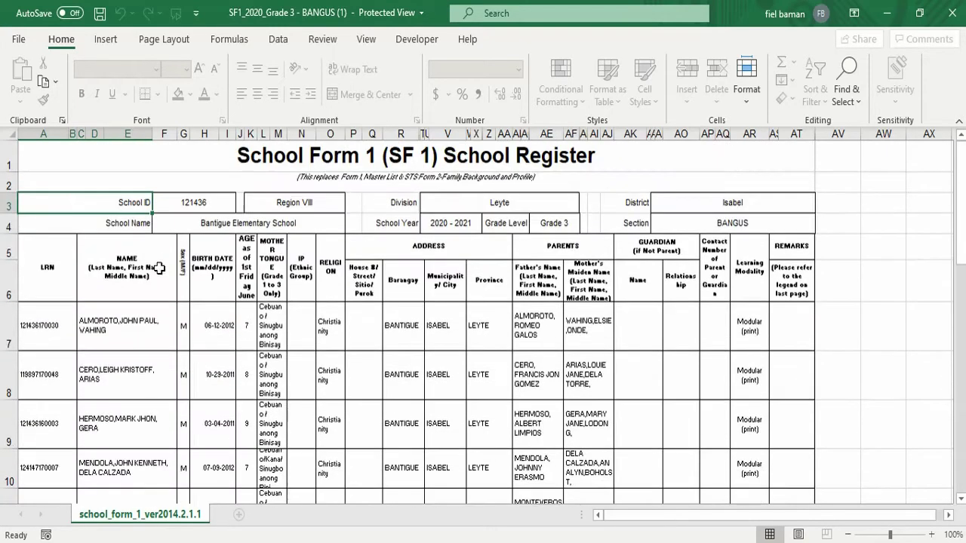
pyautogui.click(52, 160)
pyautogui.moveTo(52, 160); pyautogui.dragTo(813, 468)
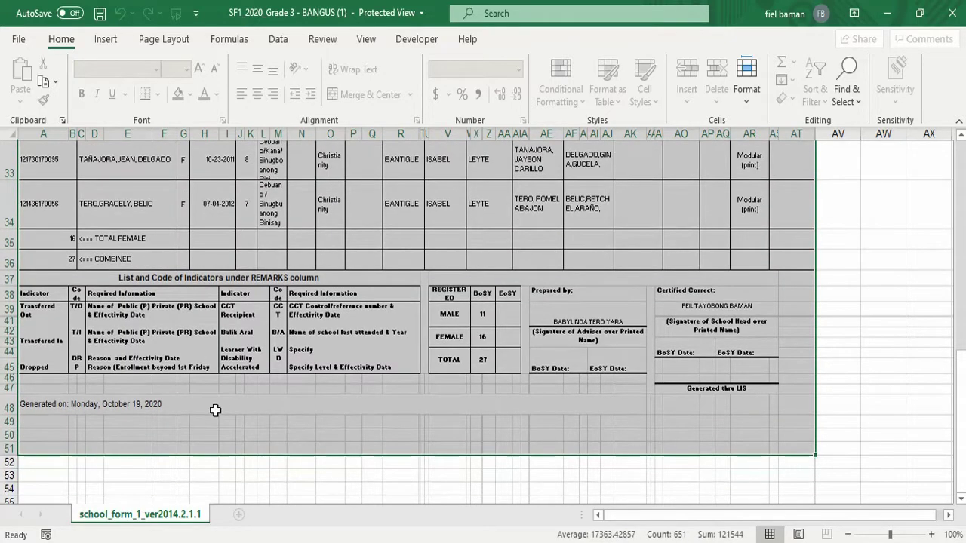
pyautogui.rightClick(217, 411)
pyautogui.click(257, 73)
pyautogui.scroll(10, 257, 226)
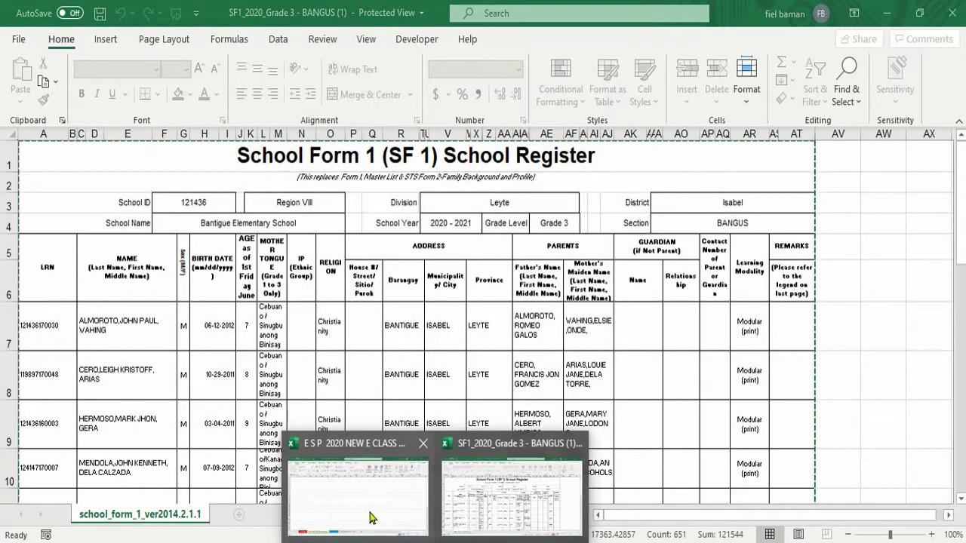
pyautogui.click(371, 518)
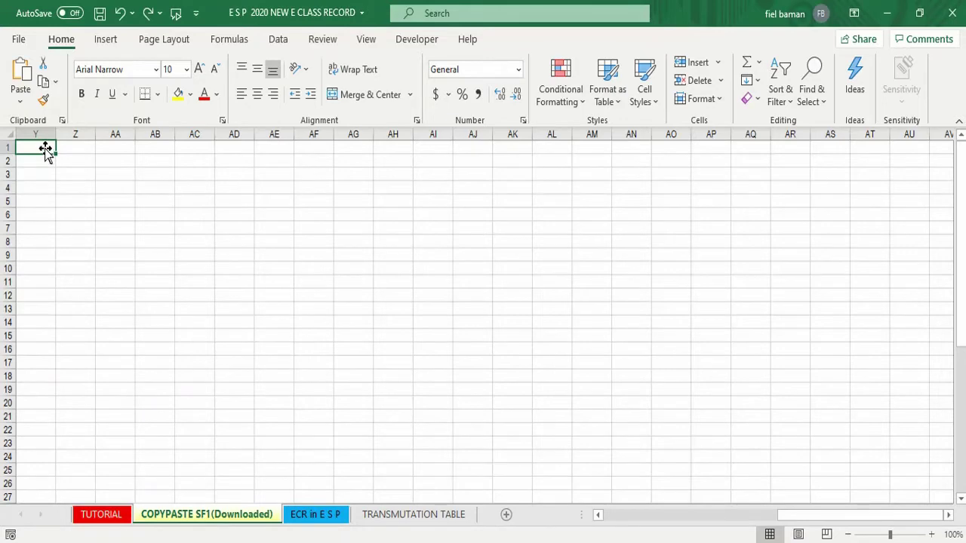
pyautogui.click(20, 79)
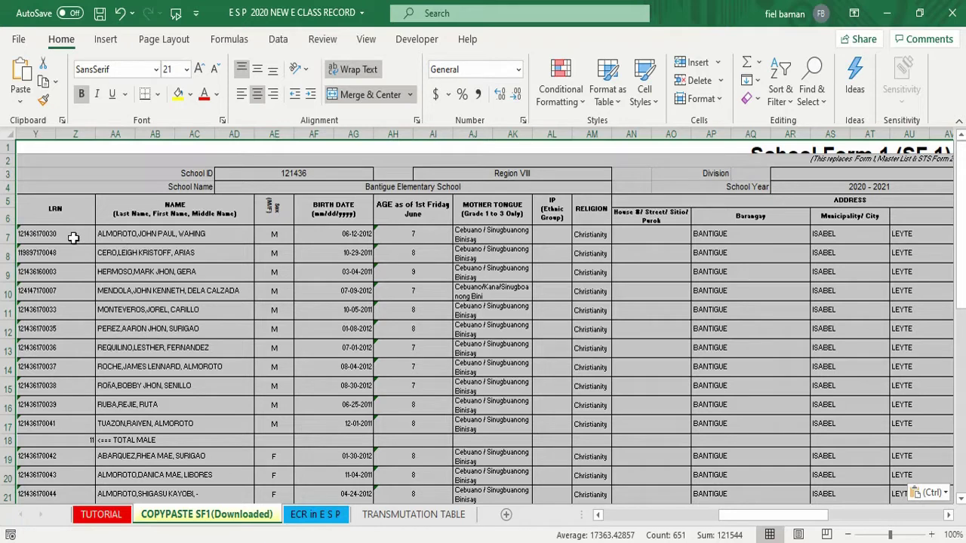
pyautogui.click(38, 235)
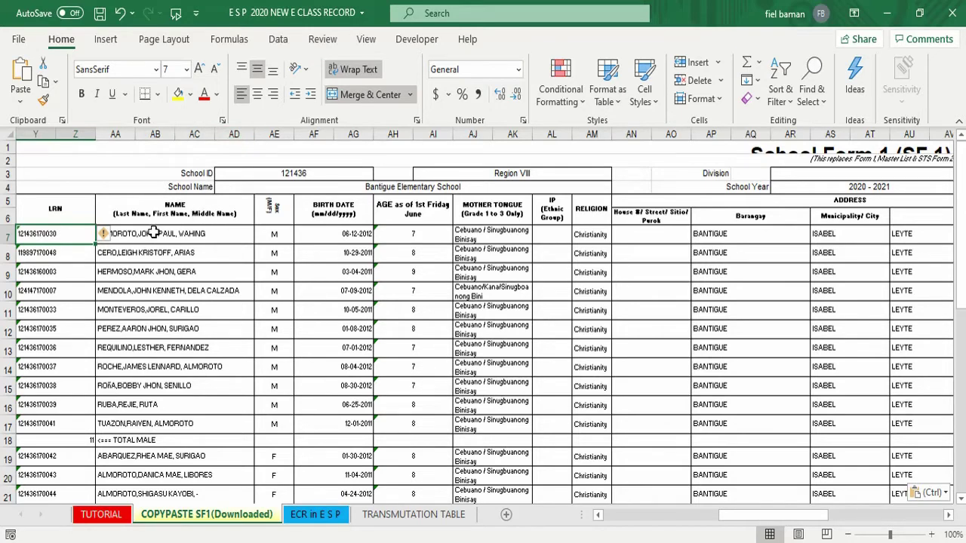
pyautogui.moveTo(25, 233); pyautogui.dragTo(282, 367)
pyautogui.hotkey('ctrl', 'v')
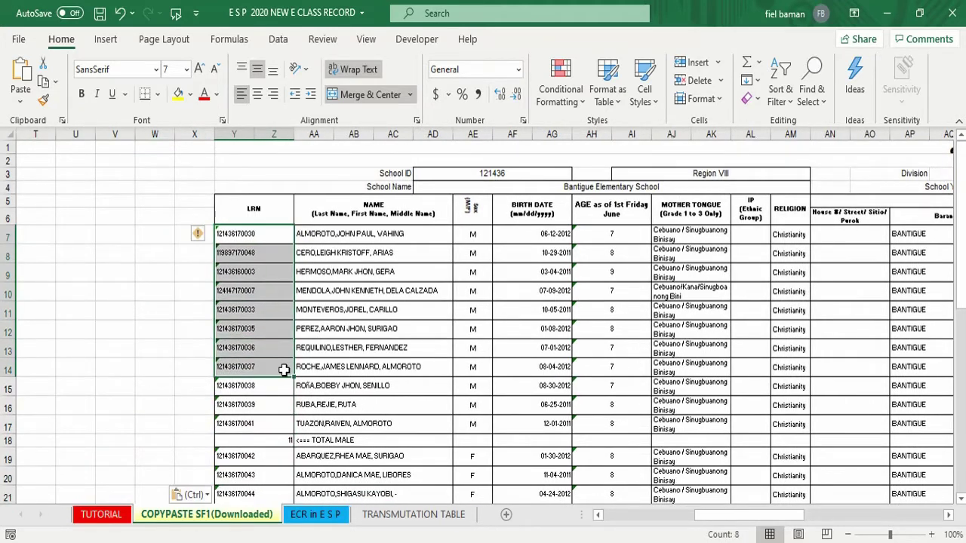
pyautogui.click(120, 13)
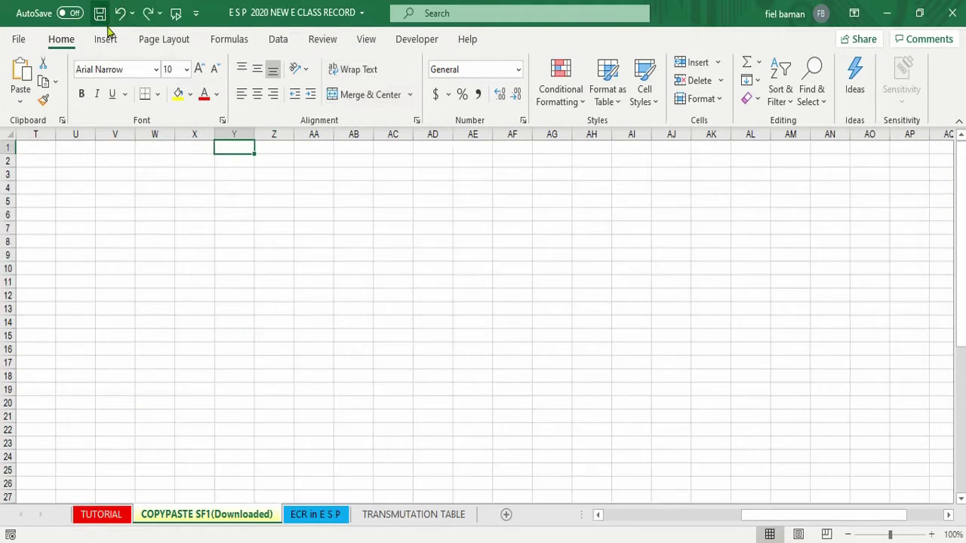
# Step: Paste the copied register starting at cell T1 and unmerge its LRN cells in rows 7 to 34
pyautogui.click(32, 148)
pyautogui.click(24, 72)
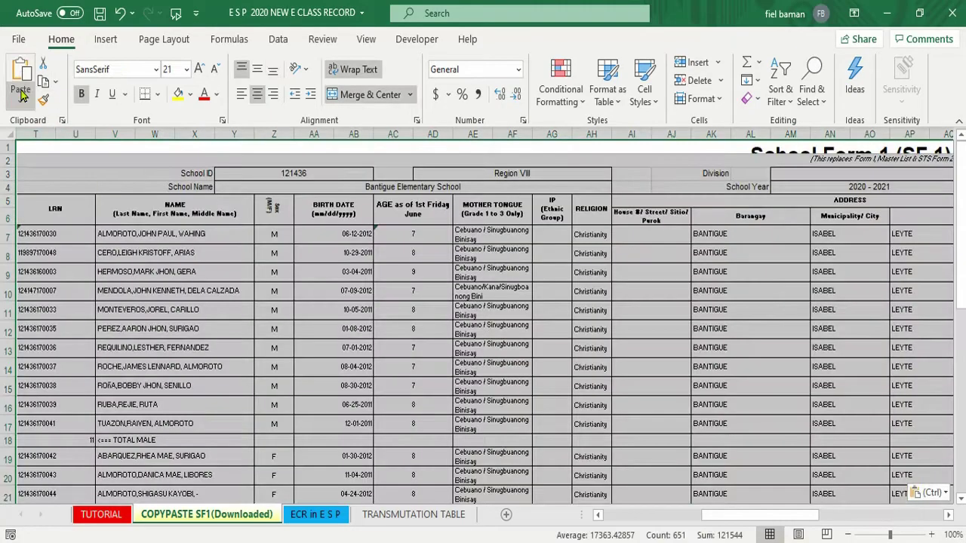
pyautogui.click(38, 234)
pyautogui.moveTo(38, 234); pyautogui.dragTo(46, 362)
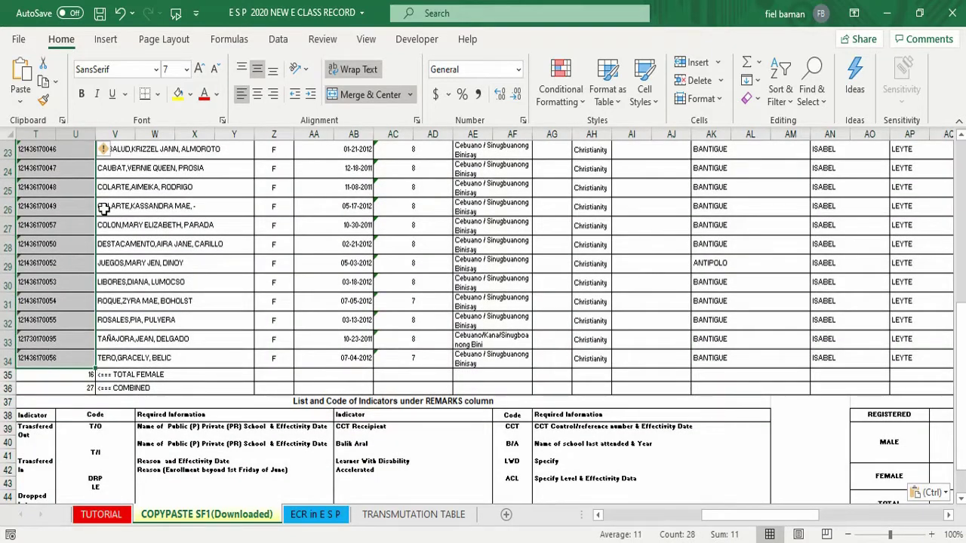
pyautogui.click(334, 99)
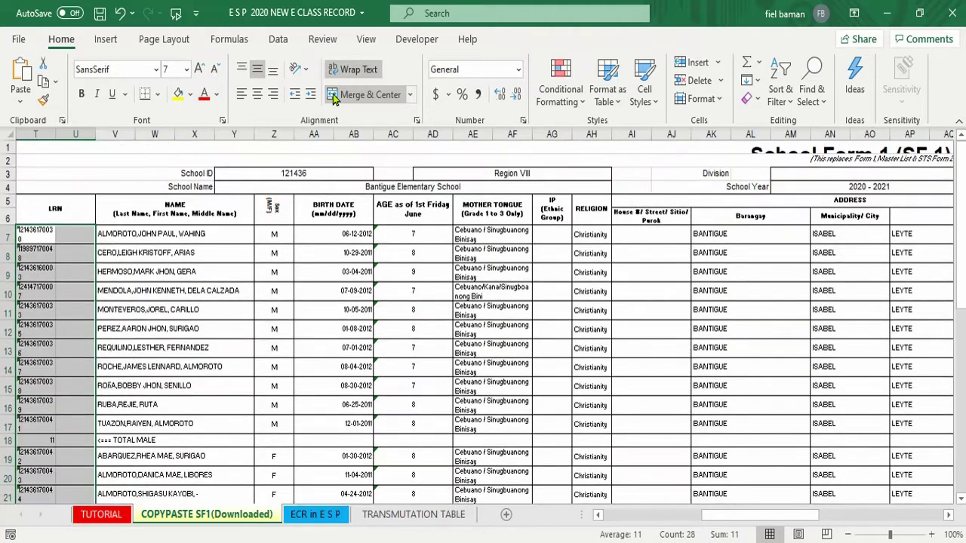
pyautogui.click(43, 231)
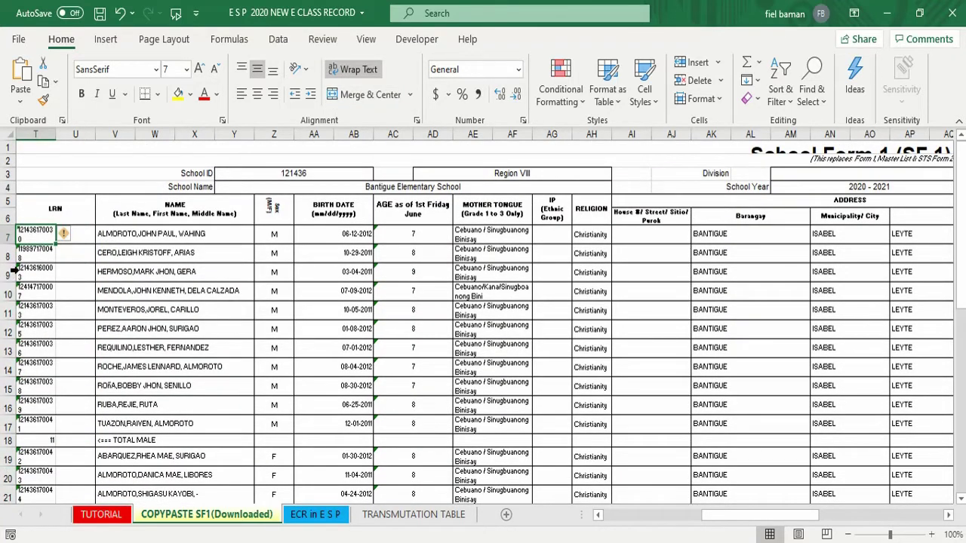
# Step: Unmerge the NAME column cells in rows 7 to 34 of the pasted register
pyautogui.click(115, 239)
pyautogui.moveTo(115, 239); pyautogui.dragTo(185, 358)
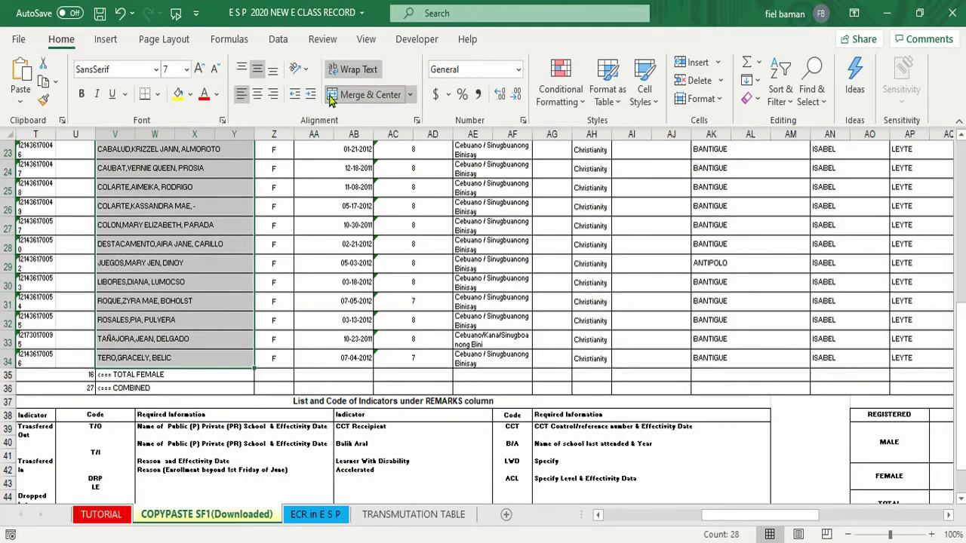
pyautogui.click(329, 95)
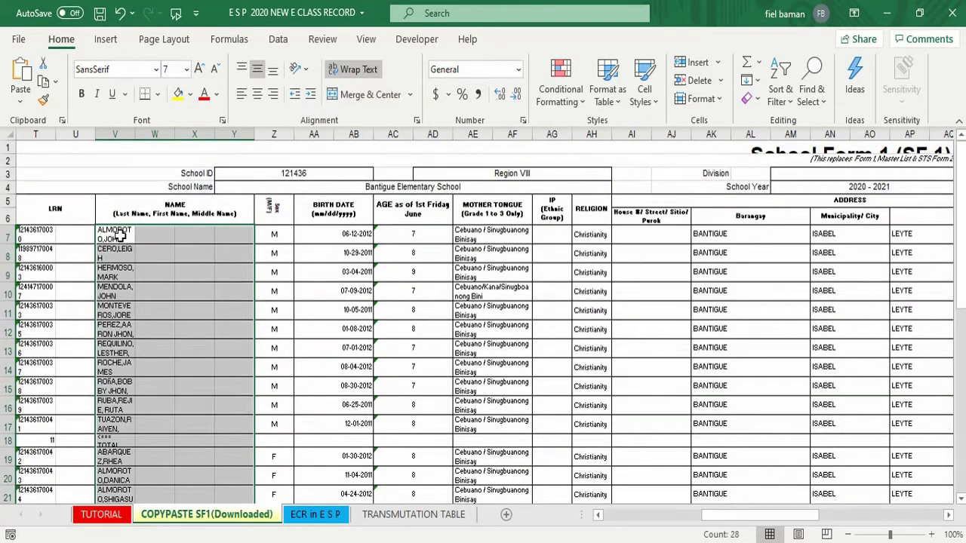
pyautogui.click(118, 235)
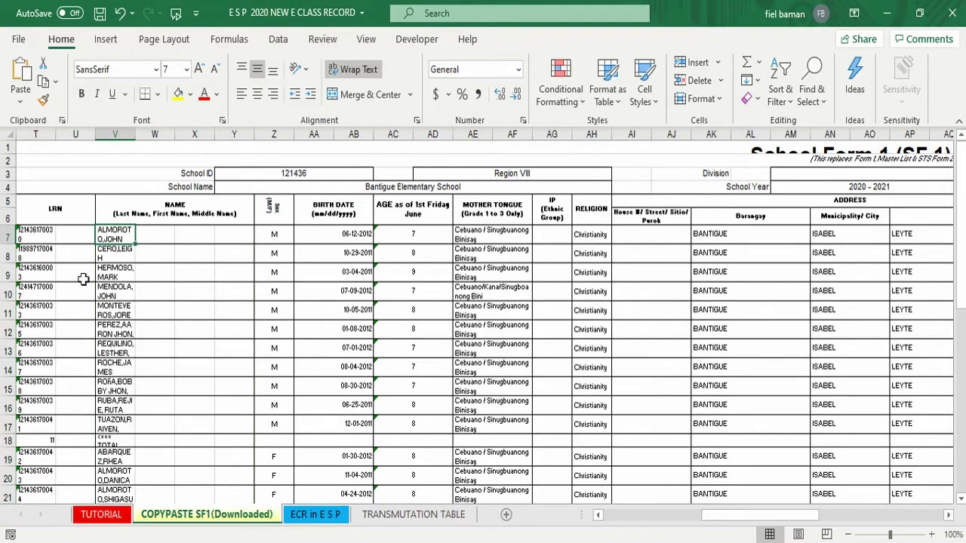
pyautogui.scroll(-7, 161, 355)
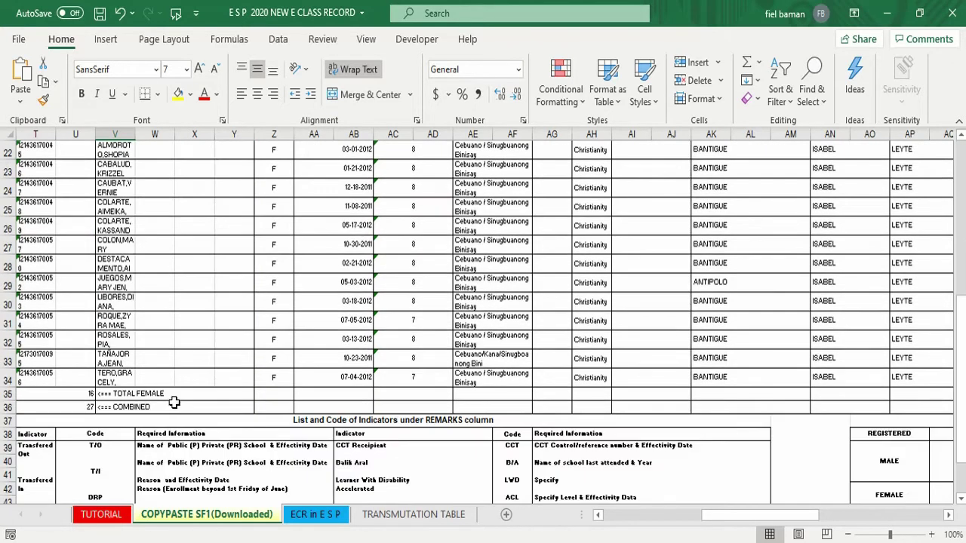
pyautogui.scroll(7, 159, 325)
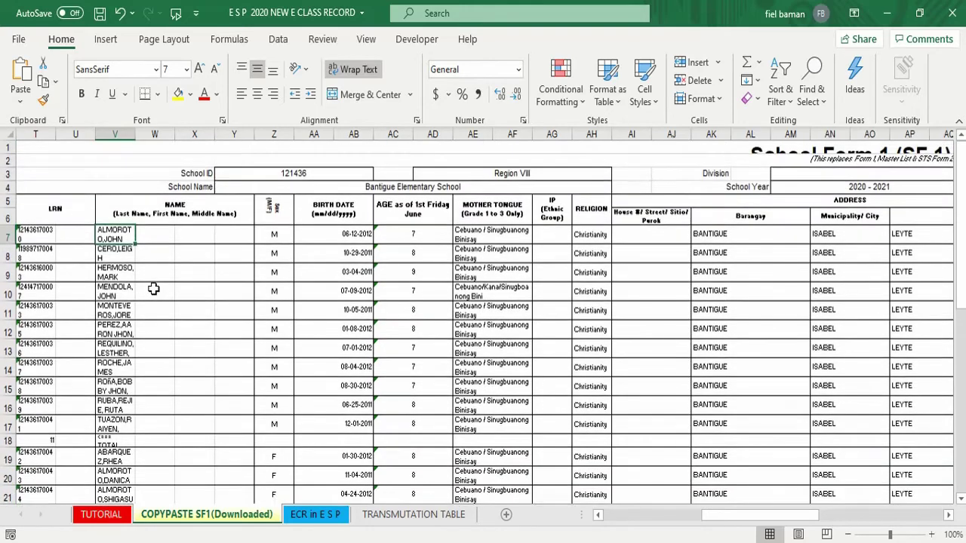
# Step: Link the first male pupil's LRN cell in the ECR in E S P sheet to cell T7 of COPYPASTE SF1(Downloaded)
pyautogui.click(313, 521)
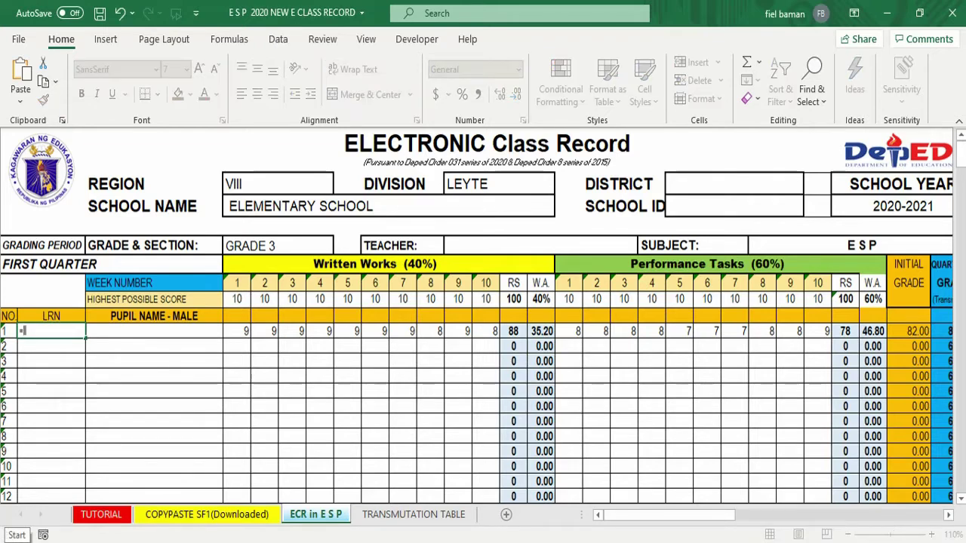
pyautogui.click(181, 517)
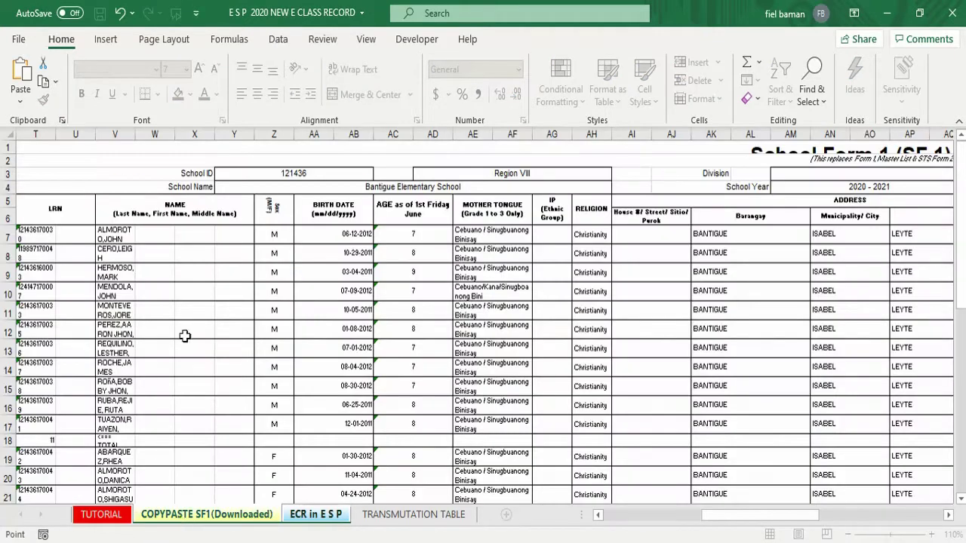
pyautogui.click(27, 233)
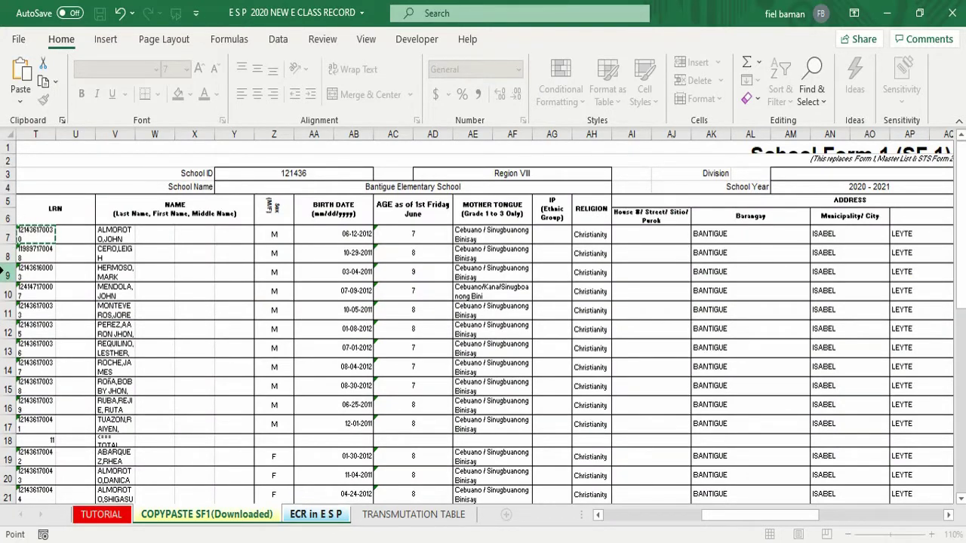
pyautogui.press('Return')
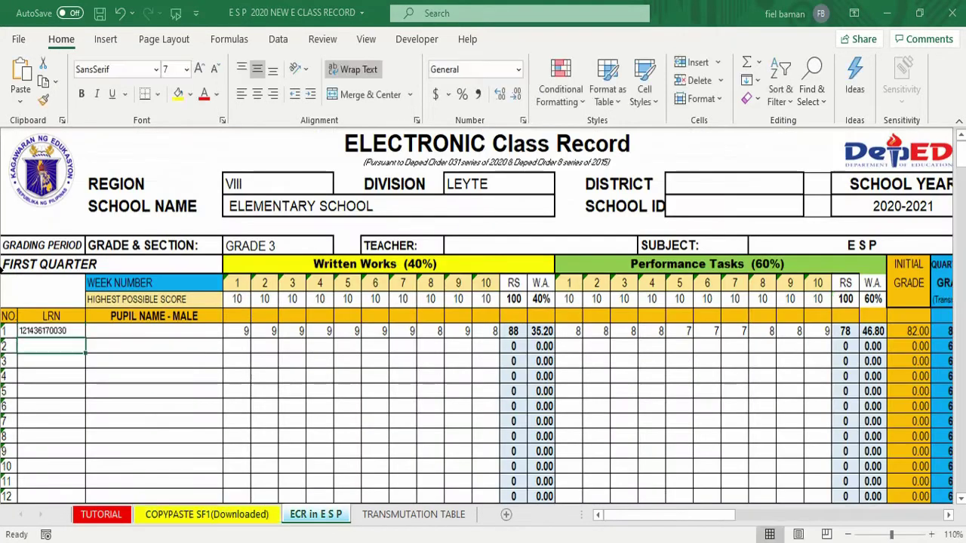
# Step: Fill the first male pupil's LRN formula down through pupil row 12
pyautogui.click(40, 333)
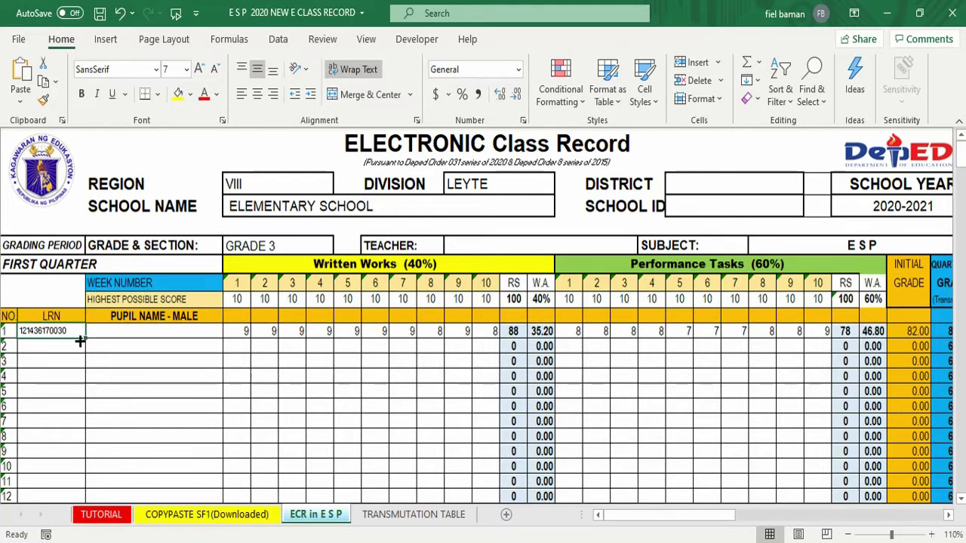
pyautogui.click(175, 516)
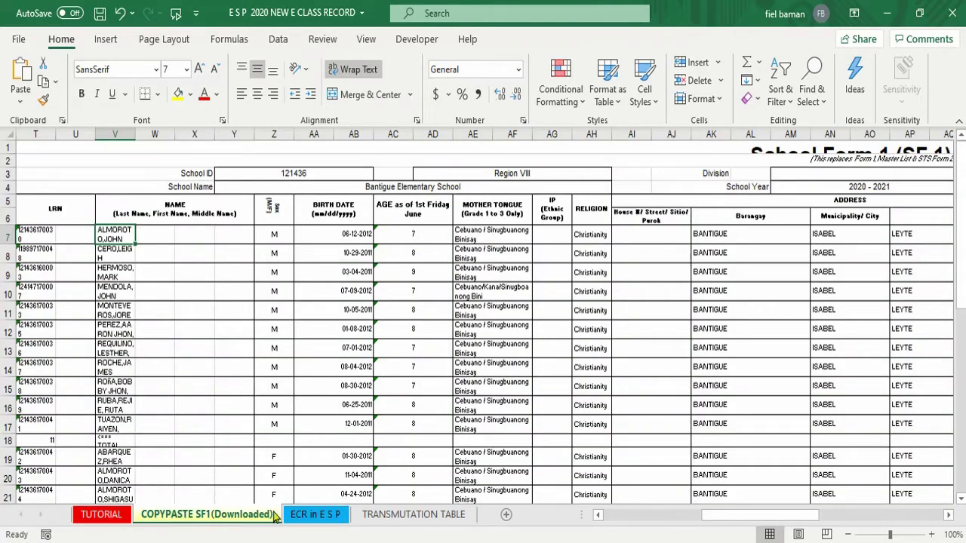
pyautogui.click(300, 516)
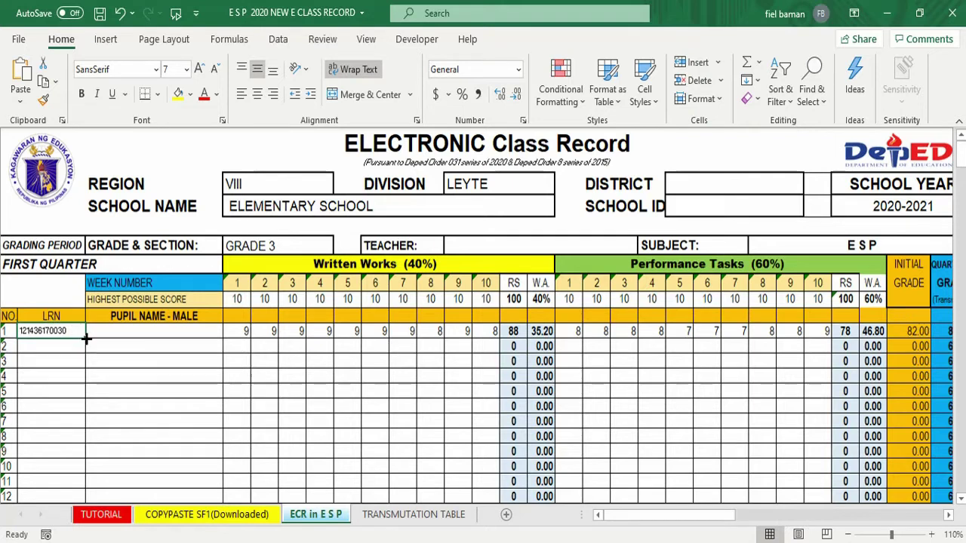
pyautogui.moveTo(86, 339); pyautogui.dragTo(84, 497)
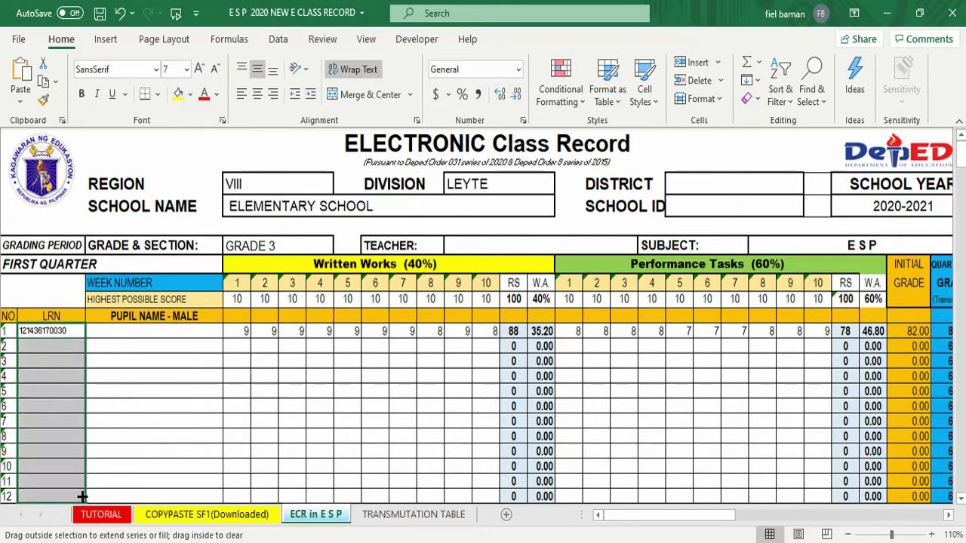
pyautogui.scroll(-3, 135, 489)
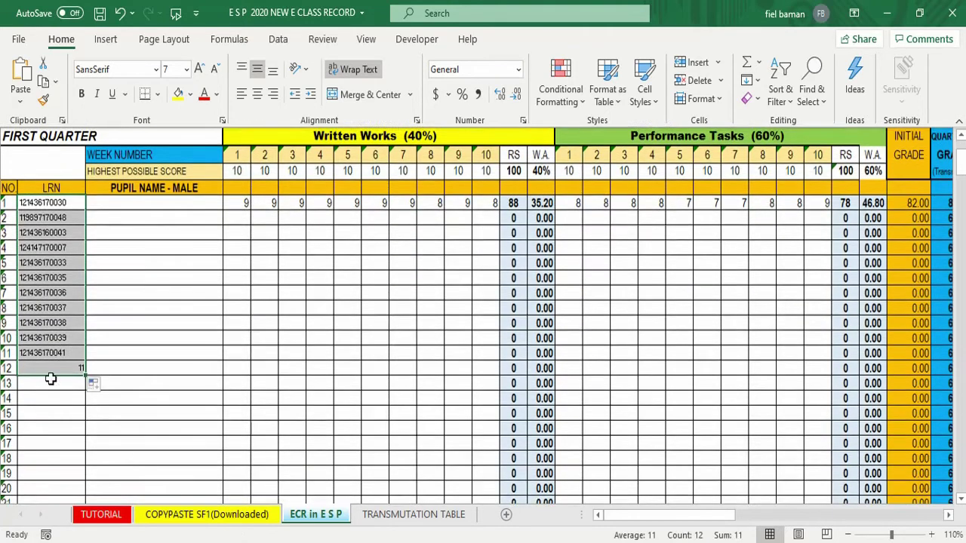
pyautogui.click(30, 355)
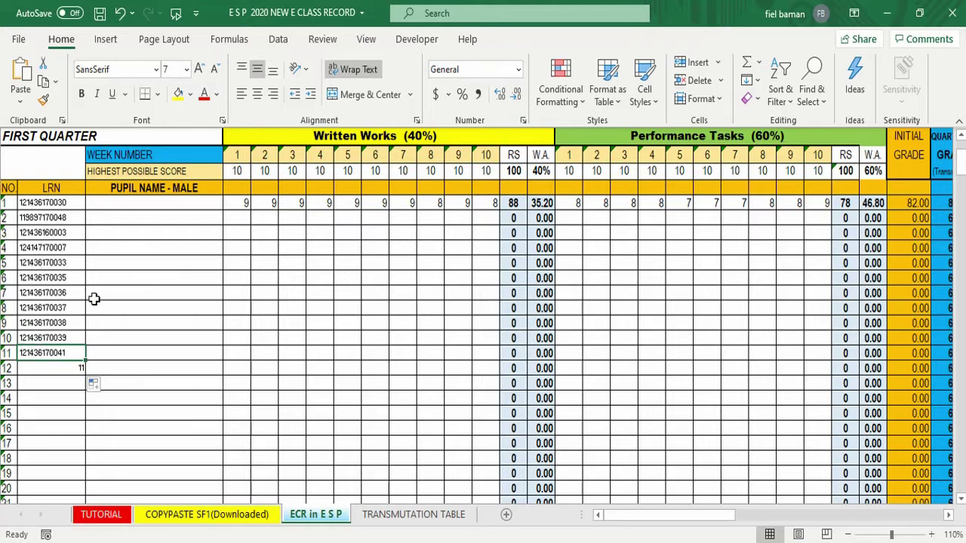
# Step: Link the first male pupil's name cell in the ECR in E S P sheet to cell V7 of COPYPASTE SF1(Downloaded)
pyautogui.click(129, 204)
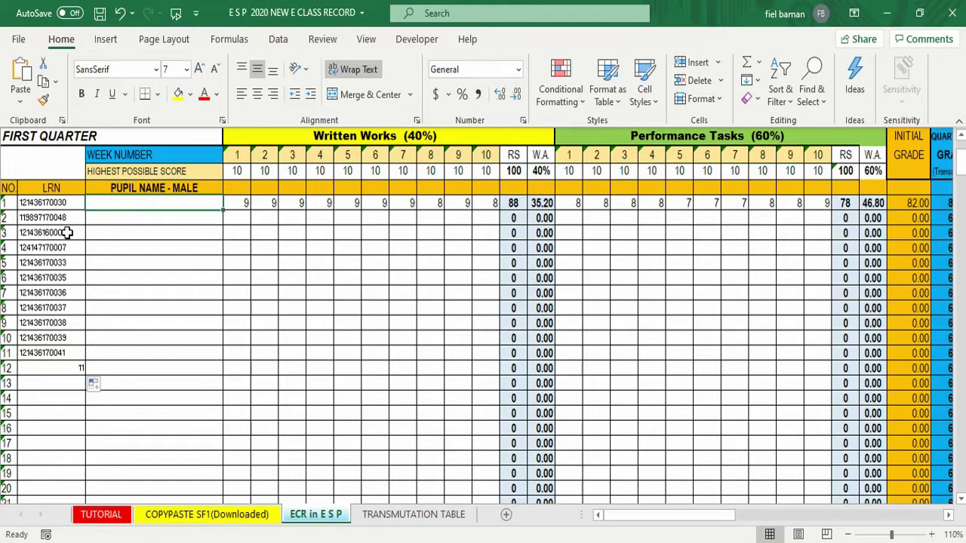
pyautogui.write('=')
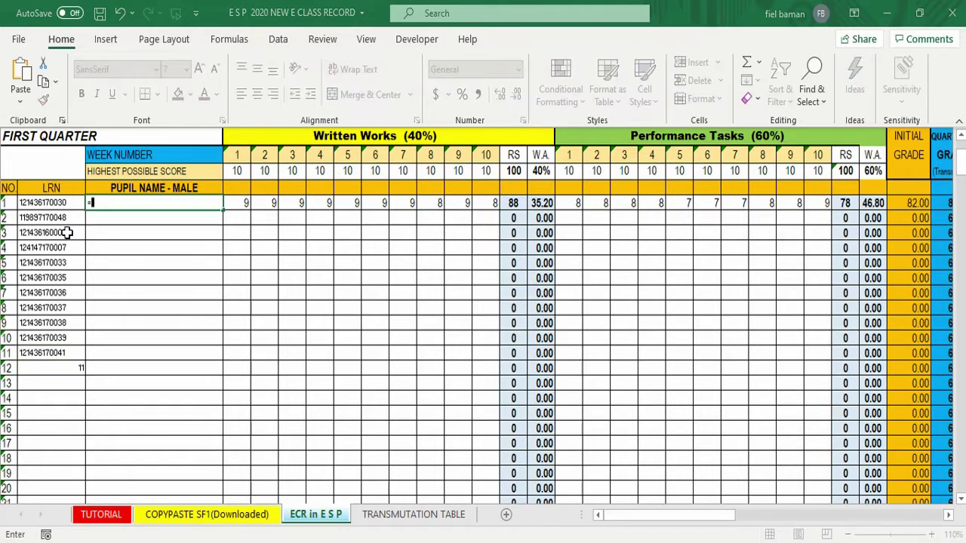
pyautogui.click(204, 517)
pyautogui.click(111, 240)
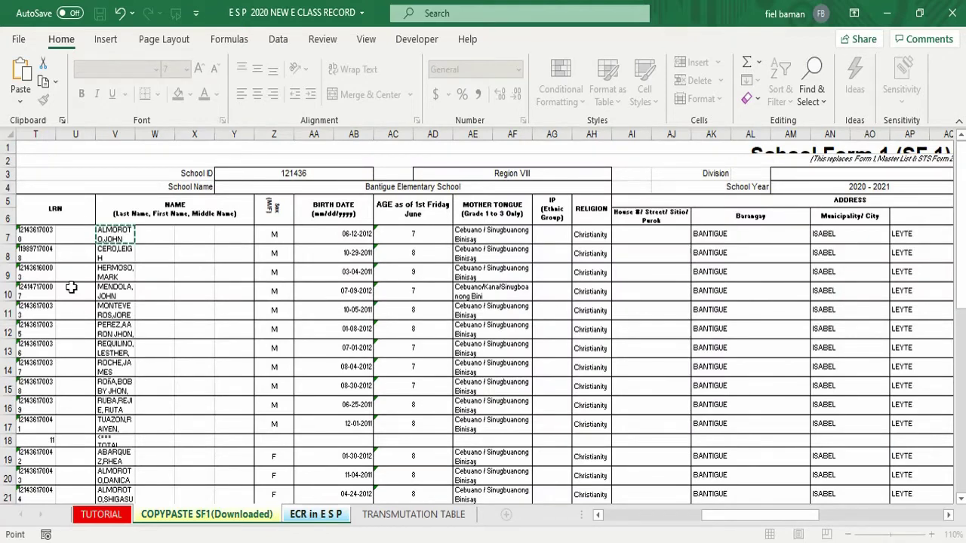
pyautogui.press('Return')
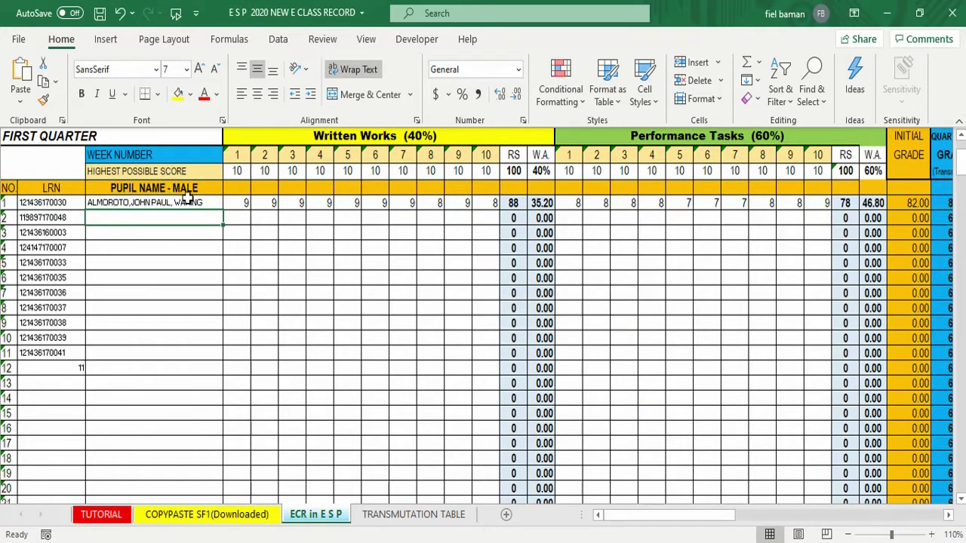
# Step: Fill the first male pupil's name formula down through pupil row 11
pyautogui.click(164, 205)
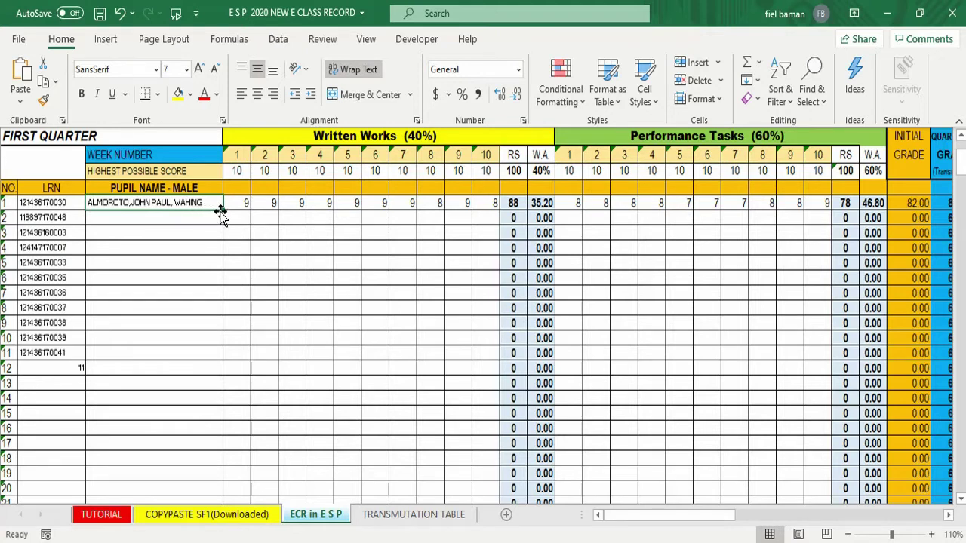
pyautogui.moveTo(221, 211); pyautogui.dragTo(223, 361)
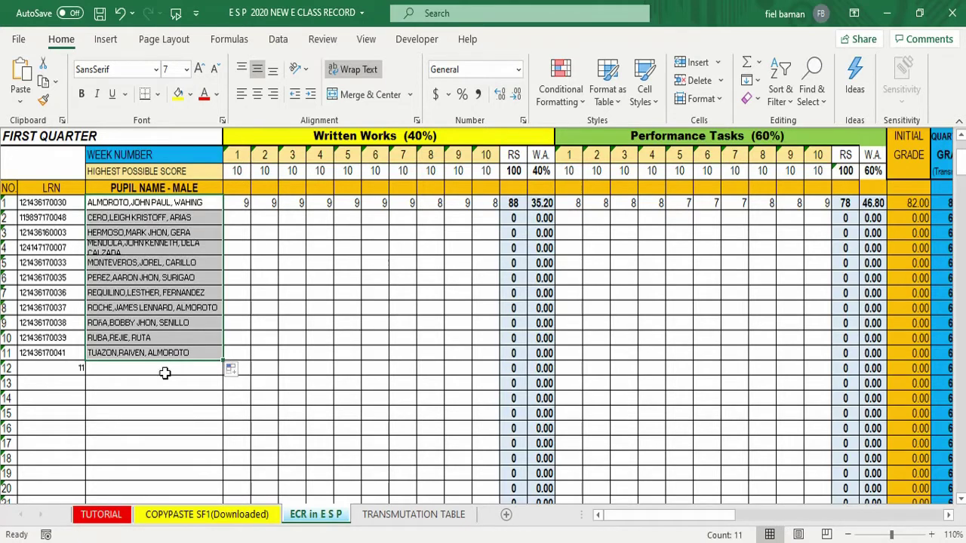
pyautogui.click(165, 379)
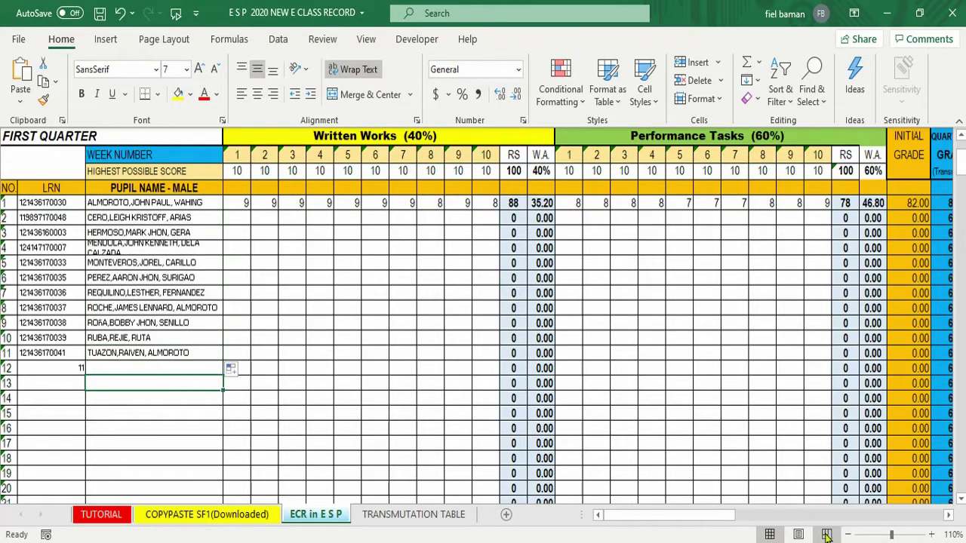
# Step: Zoom the sheet to 130%, reduce the fourth male pupil's name to font size 6 and make that row taller
pyautogui.click(933, 535)
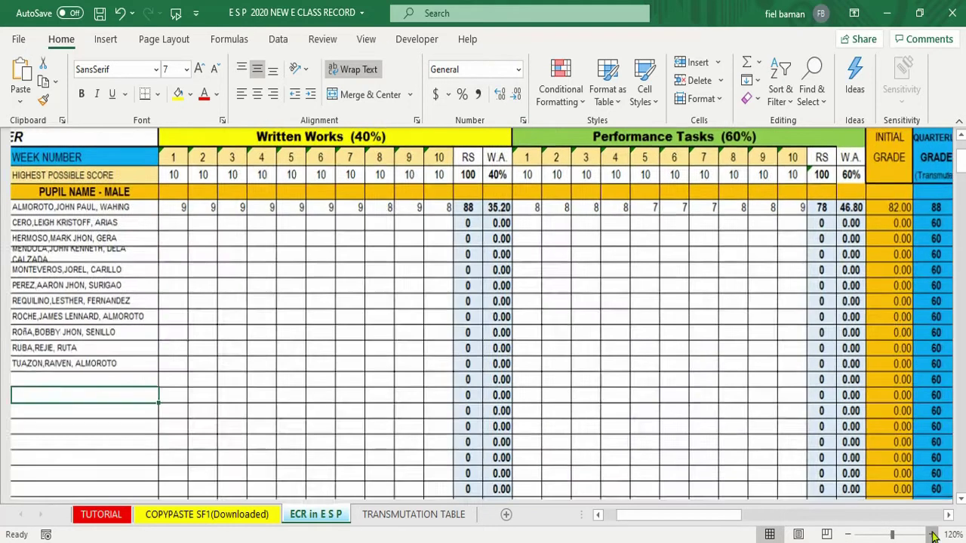
pyautogui.click(933, 535)
pyautogui.moveTo(711, 519); pyautogui.dragTo(699, 519)
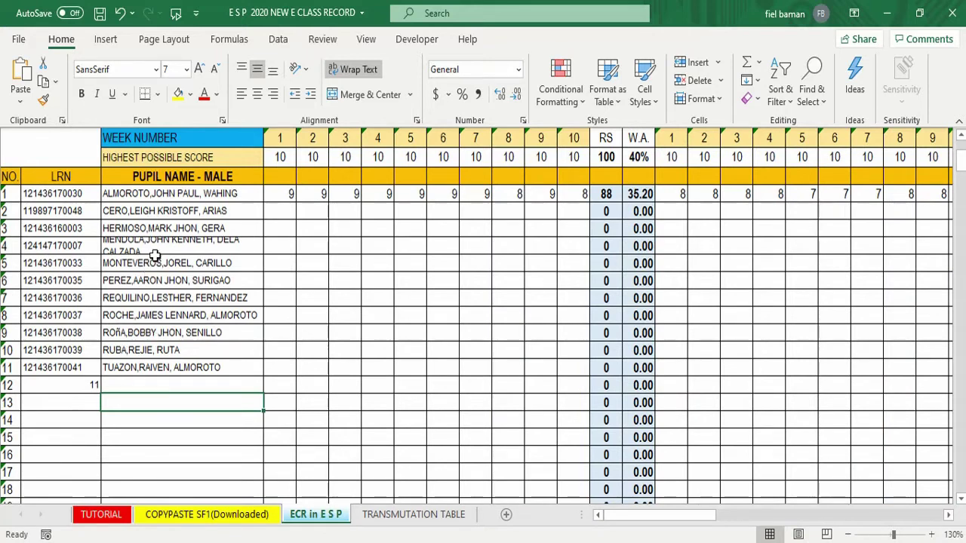
pyautogui.click(117, 248)
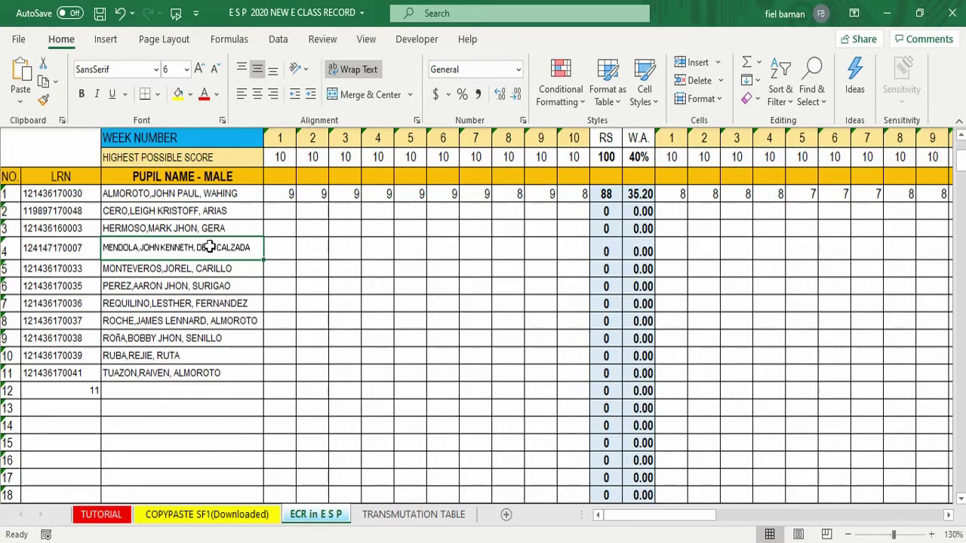
# Step: Link the first female pupil's LRN cell to cell T19 of COPYPASTE SF1(Downloaded), replacing its broken reference
pyautogui.scroll(-6, 181, 370)
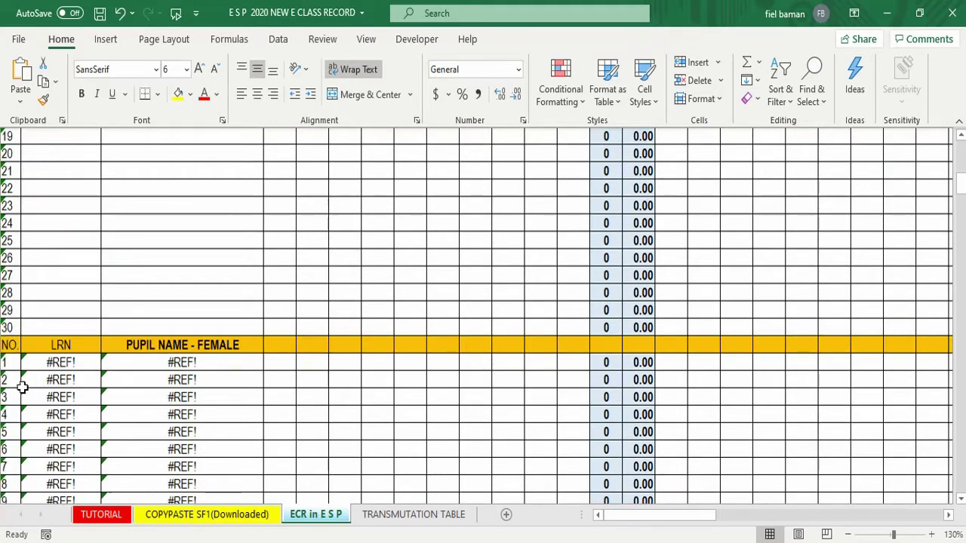
pyautogui.click(43, 361)
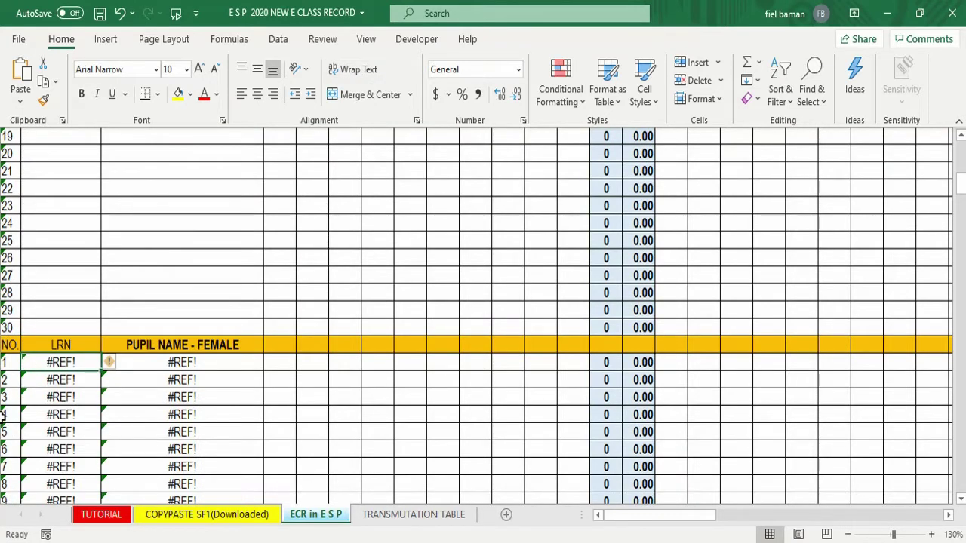
pyautogui.press('F2')
pyautogui.press('Escape')
pyautogui.write('=')
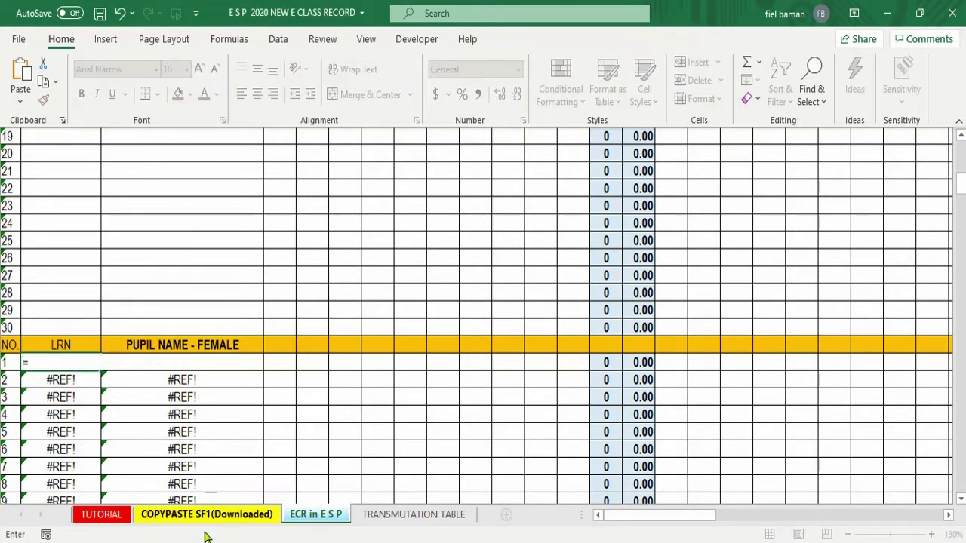
pyautogui.click(207, 515)
pyautogui.scroll(-8, 108, 435)
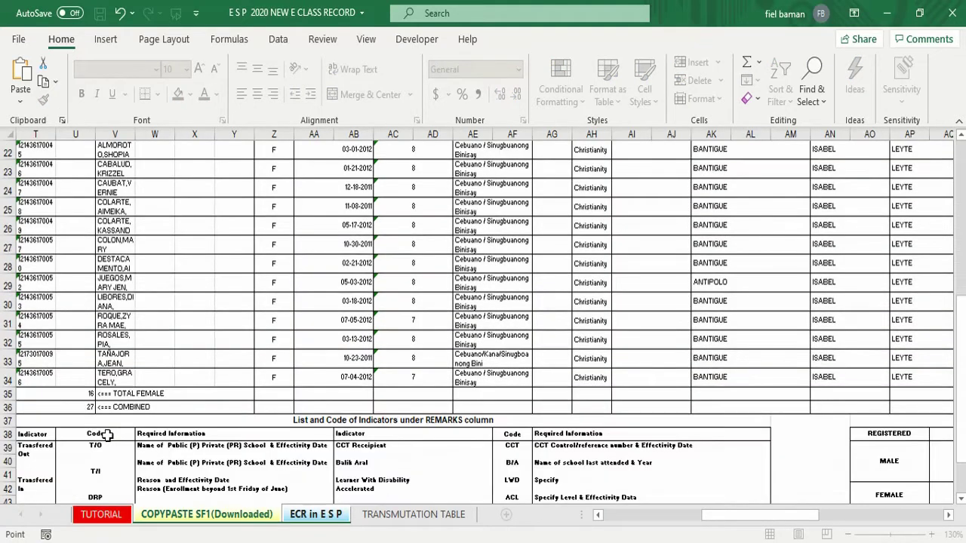
pyautogui.scroll(5, 9, 281)
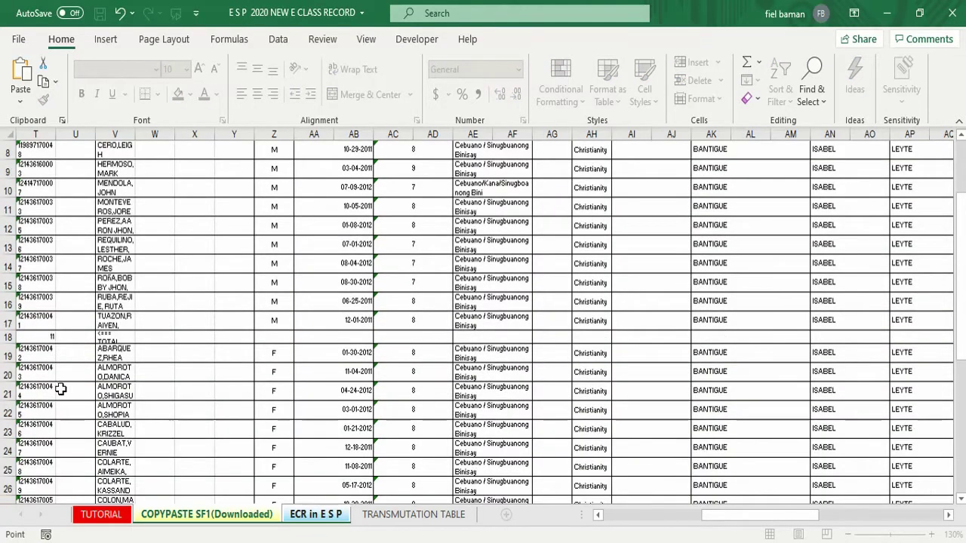
pyautogui.click(34, 353)
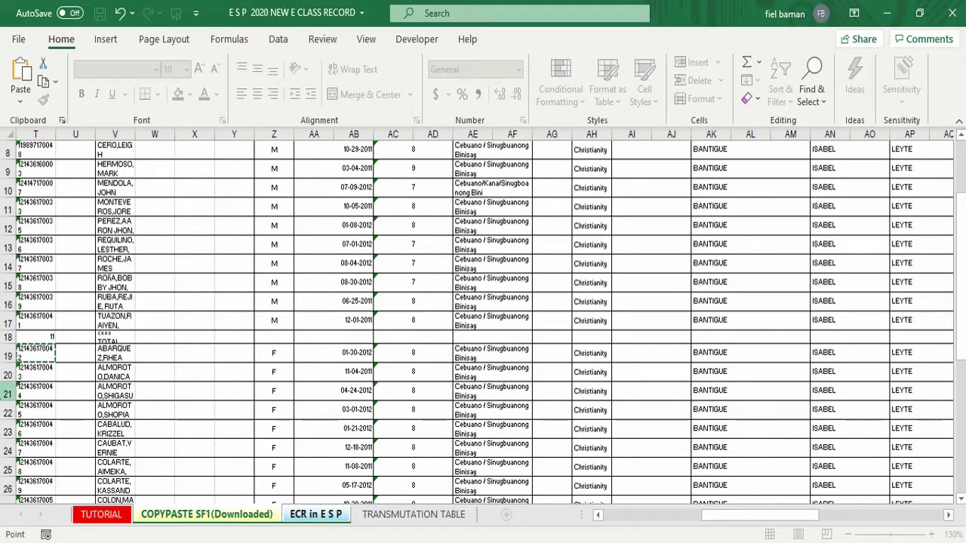
pyautogui.press('Return')
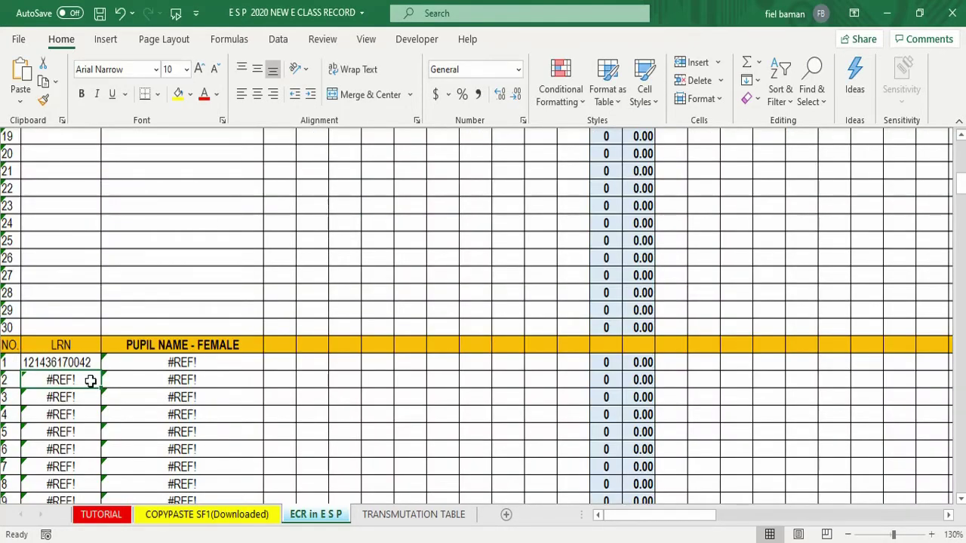
# Step: Check the end of the female list in the register and fill the first female LRN formula down through pupil row 17
pyautogui.click(243, 516)
pyautogui.scroll(-4, 65, 388)
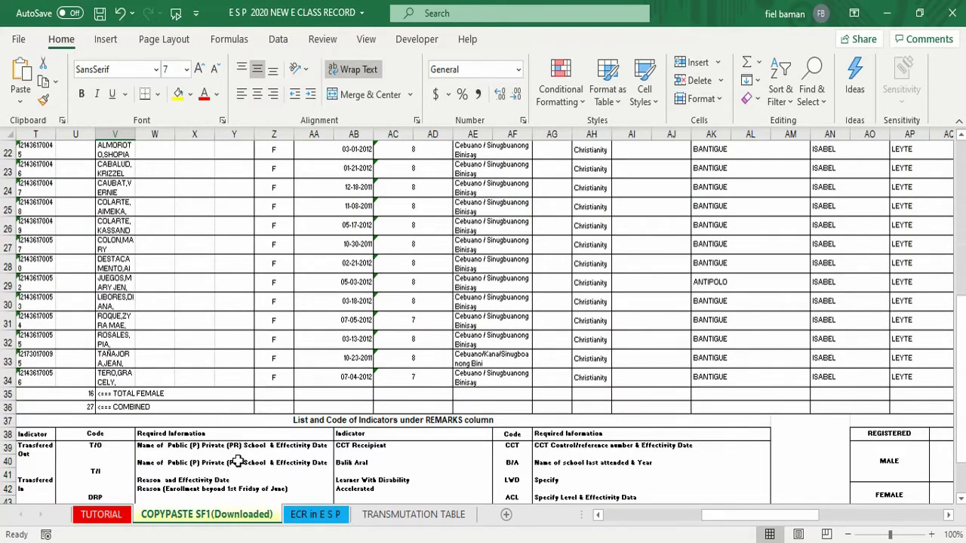
pyautogui.click(296, 516)
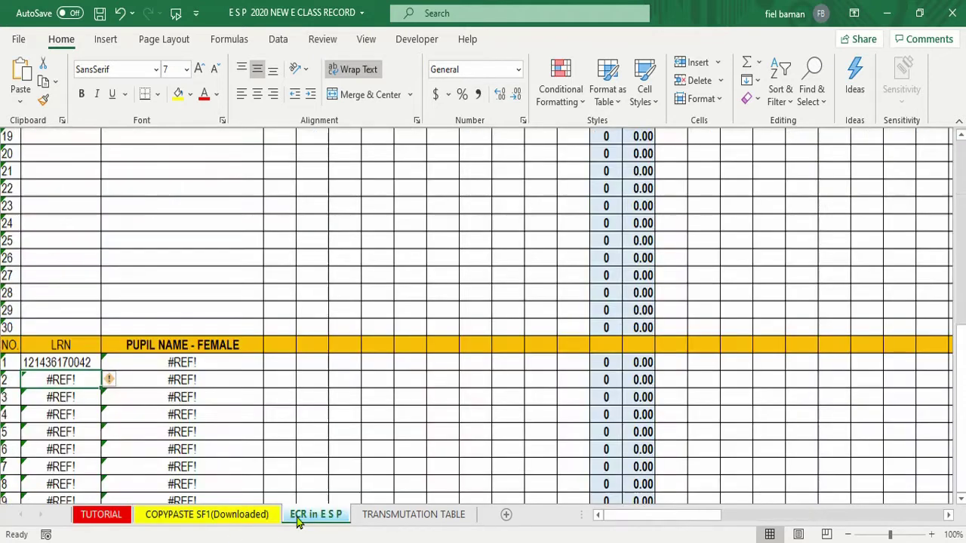
pyautogui.click(60, 363)
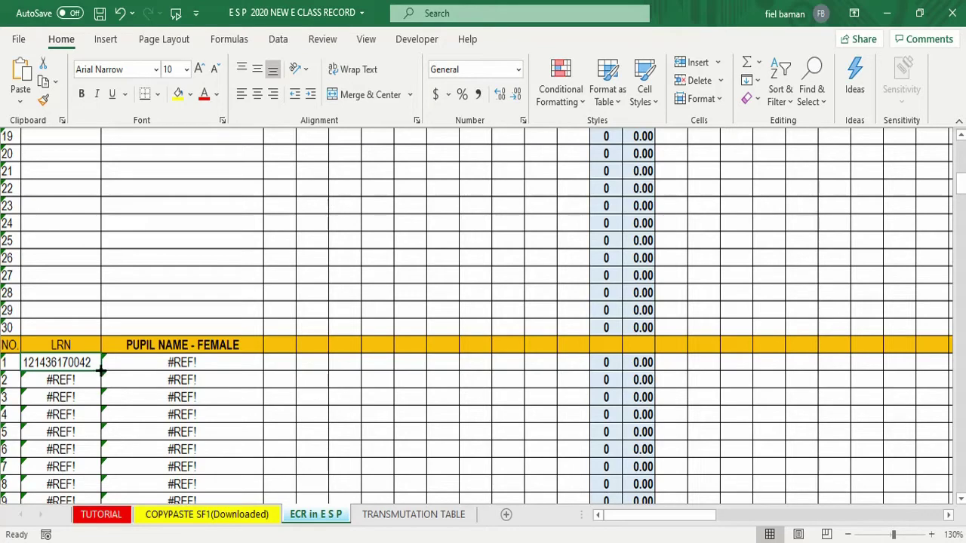
pyautogui.moveTo(101, 369); pyautogui.dragTo(103, 392)
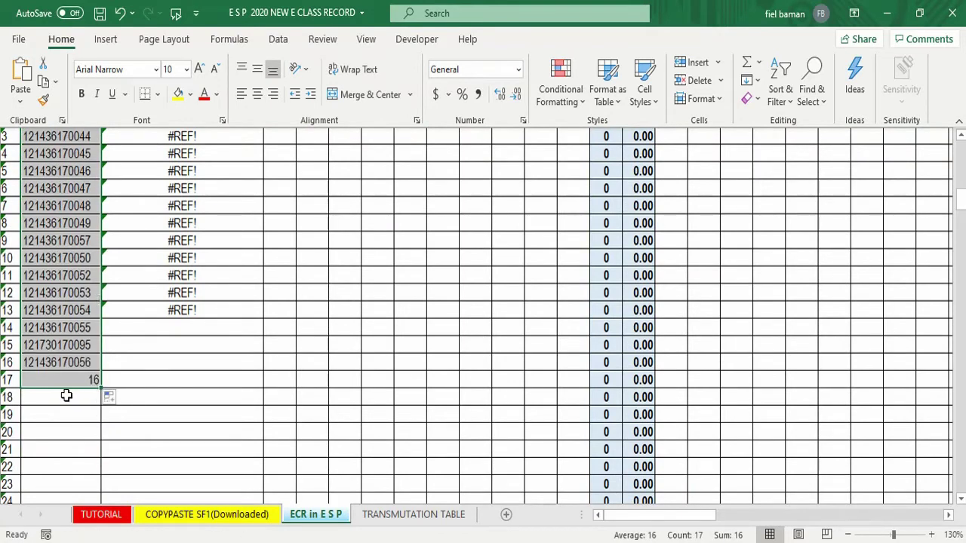
pyautogui.click(70, 395)
# Step: Link the first female pupil's name cell to cell V19 of COPYPASTE SF1(Downloaded), replacing its broken reference
pyautogui.scroll(-6, 136, 327)
pyautogui.click(165, 343)
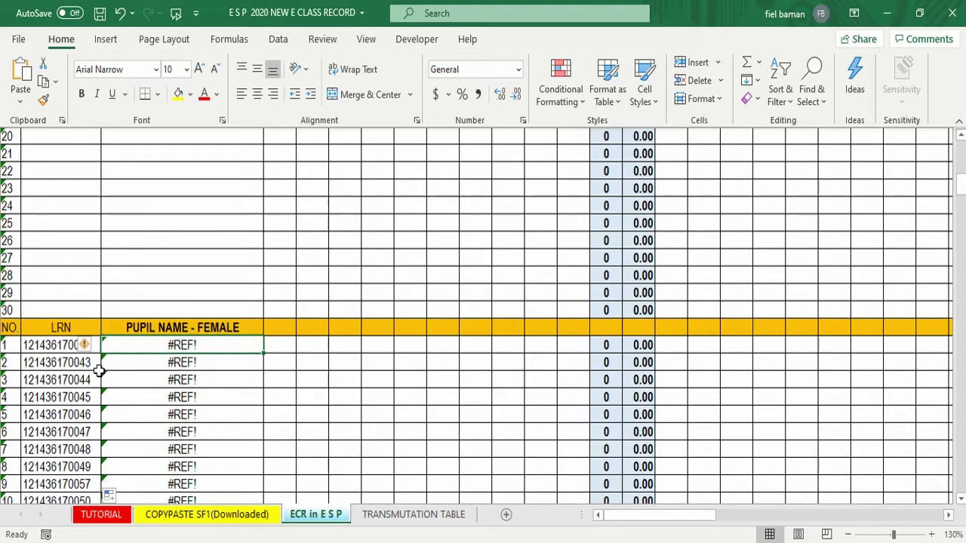
pyautogui.write('=')
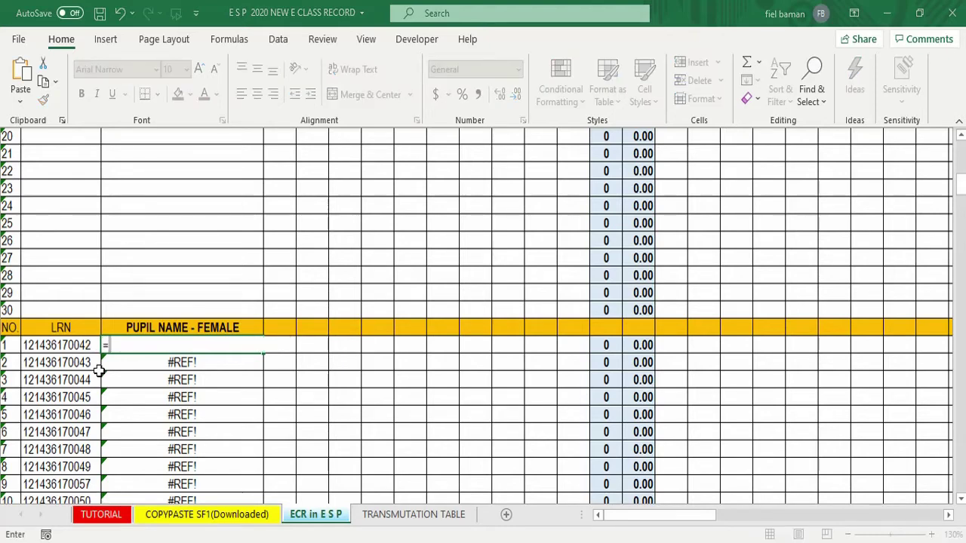
pyautogui.click(202, 517)
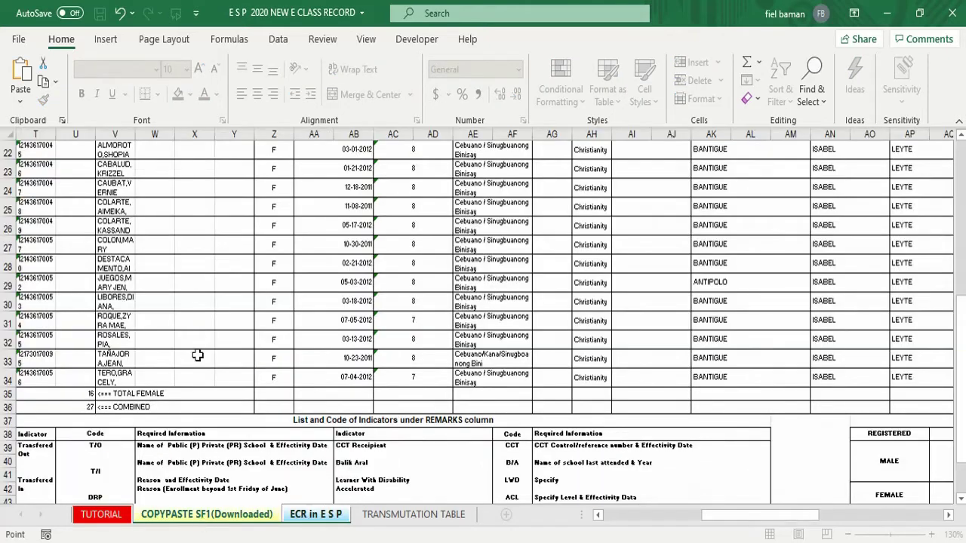
pyautogui.scroll(7, 197, 356)
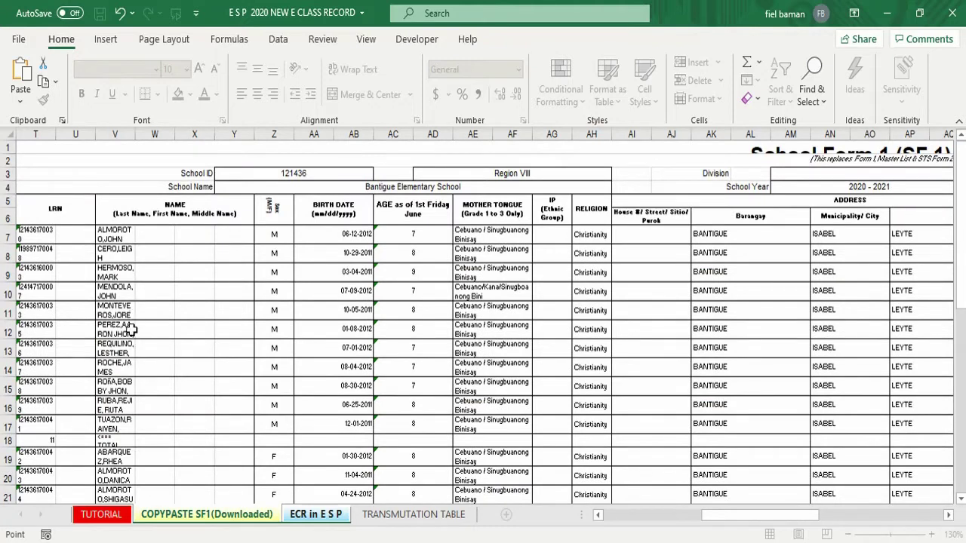
pyautogui.click(117, 457)
pyautogui.press('Return')
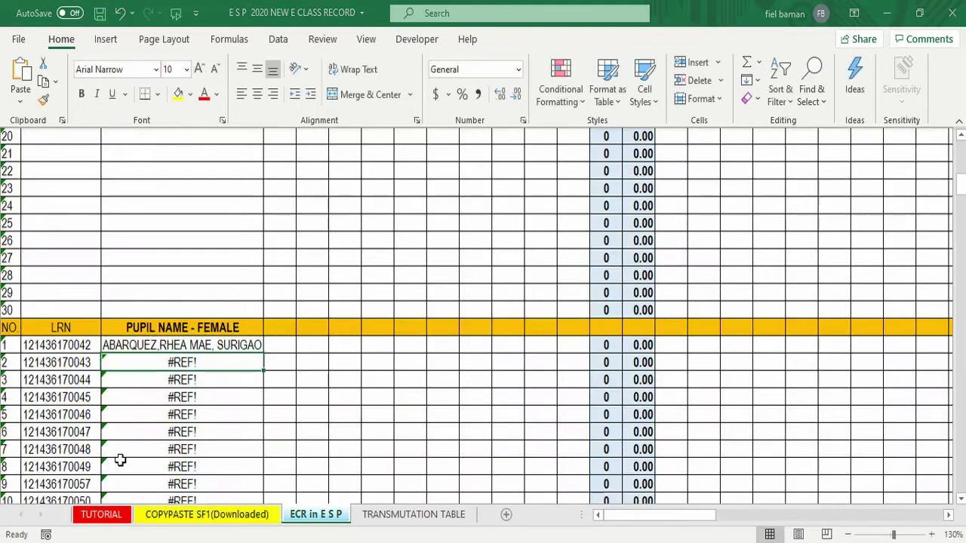
# Step: Fill the first female pupil's name formula down through pupil row 16
pyautogui.click(247, 345)
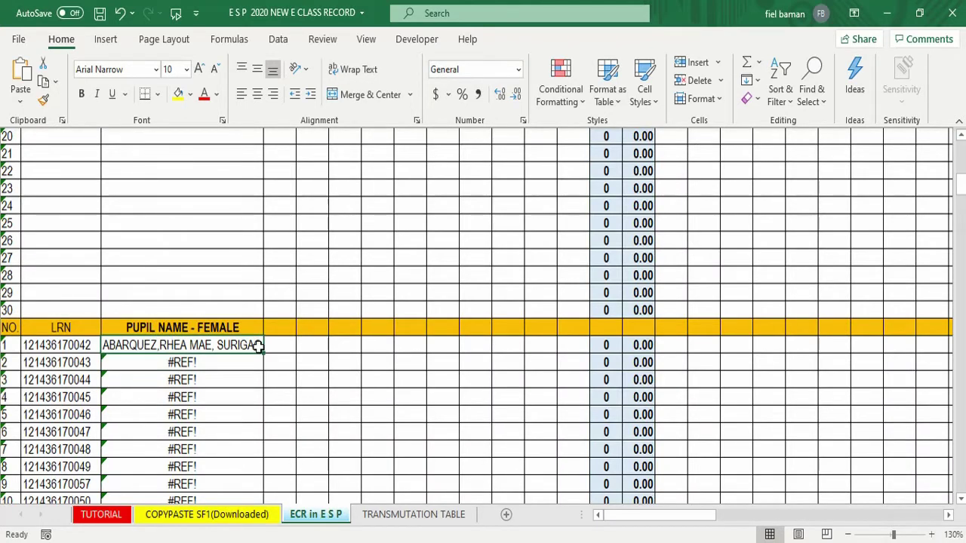
pyautogui.moveTo(263, 353); pyautogui.dragTo(255, 433)
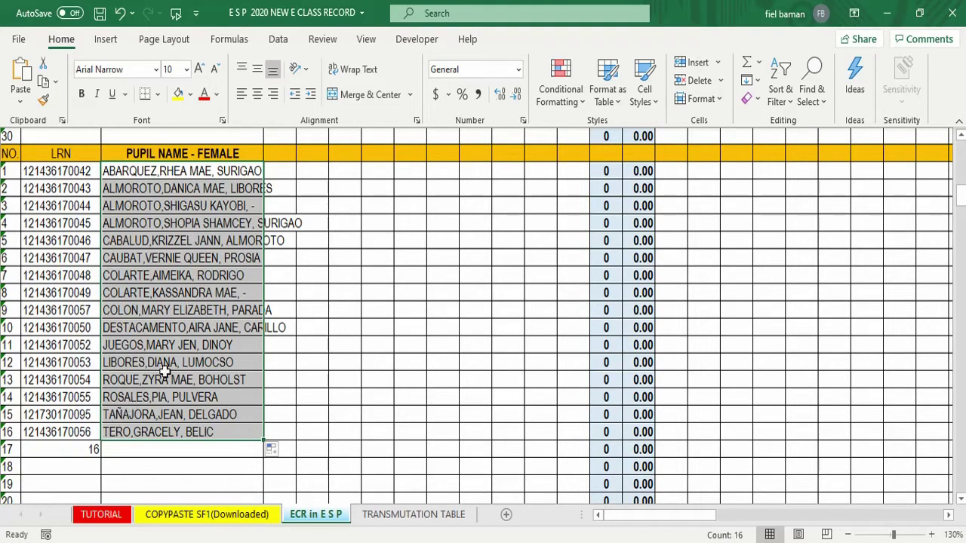
# Step: Review the male and female pupil lists in the class record, including the unused rows below each list
pyautogui.scroll(5, 162, 406)
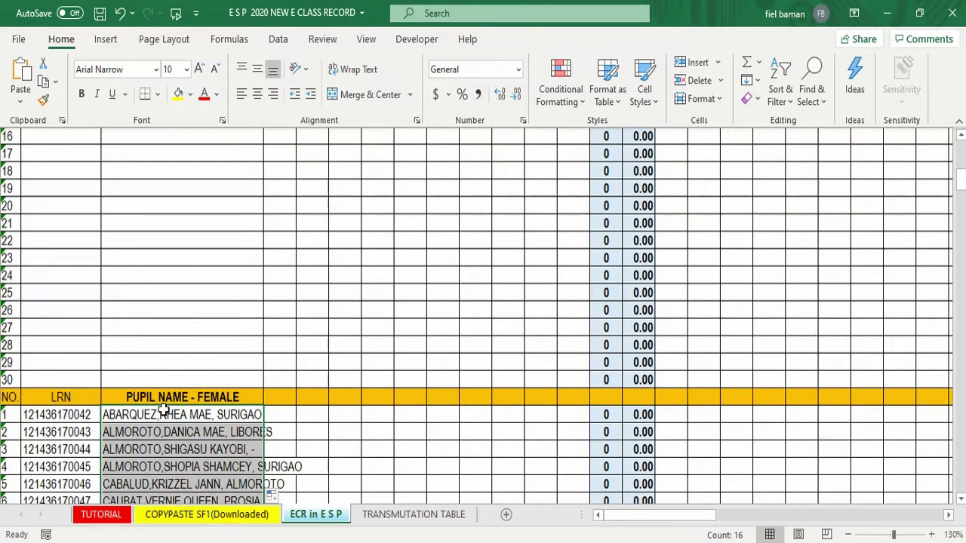
pyautogui.scroll(-13, 123, 392)
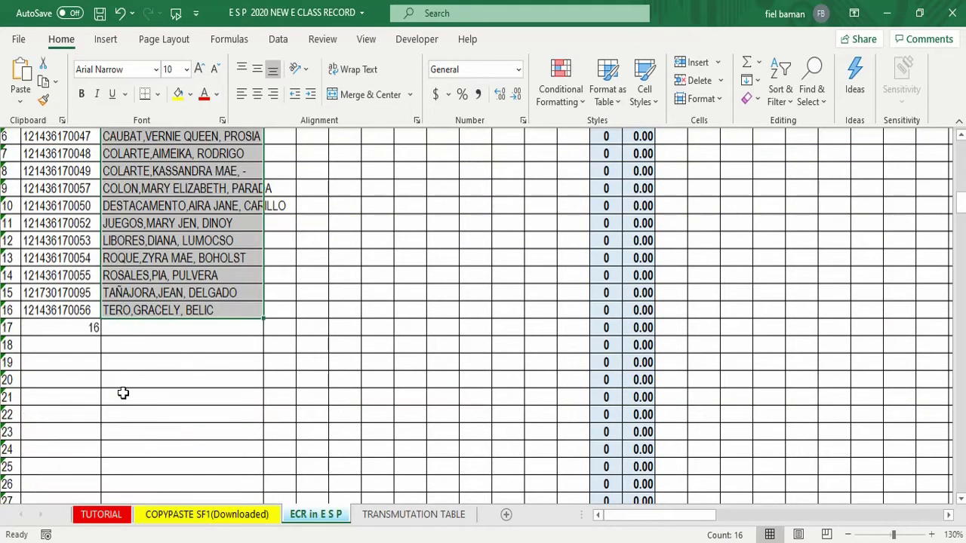
pyautogui.scroll(6, 123, 373)
pyautogui.scroll(-3, 123, 373)
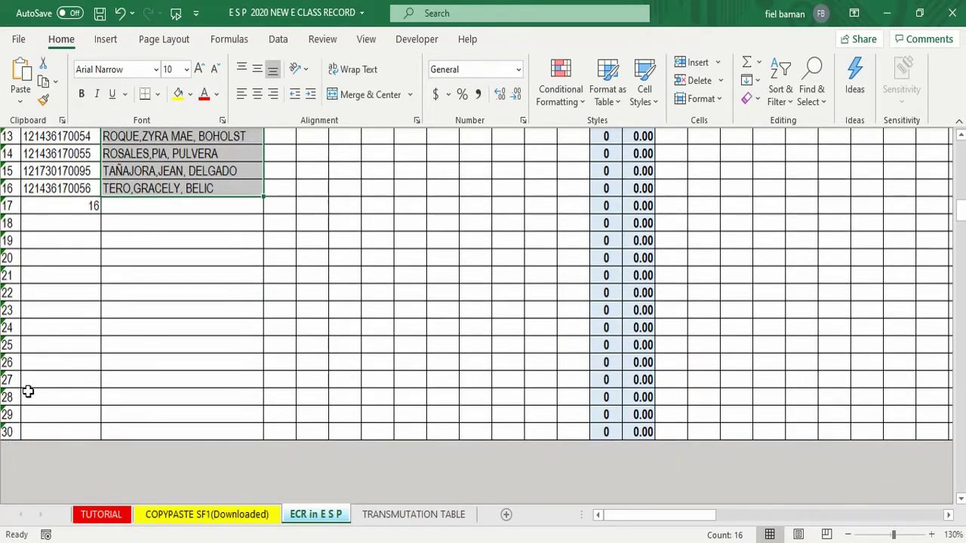
pyautogui.scroll(17, 28, 391)
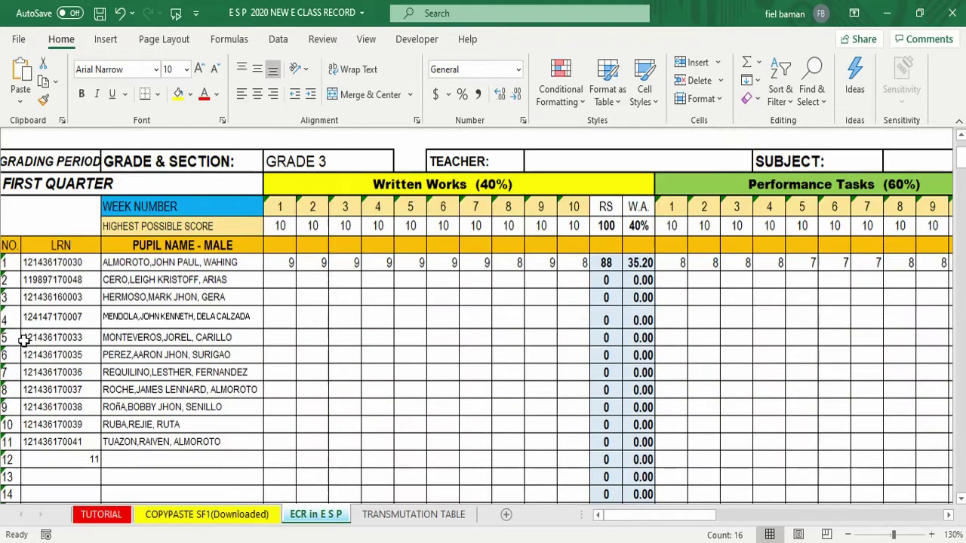
pyautogui.scroll(-3, 83, 329)
pyautogui.scroll(-5, 78, 371)
pyautogui.scroll(2, 93, 264)
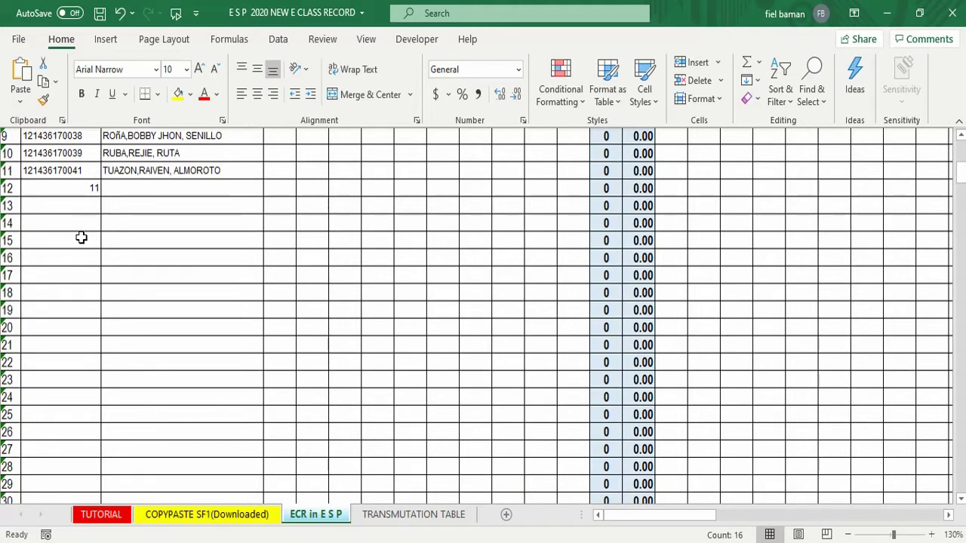
# Step: Insert ten blank sheet rows below male pupil row 11 in the class record
pyautogui.click(53, 186)
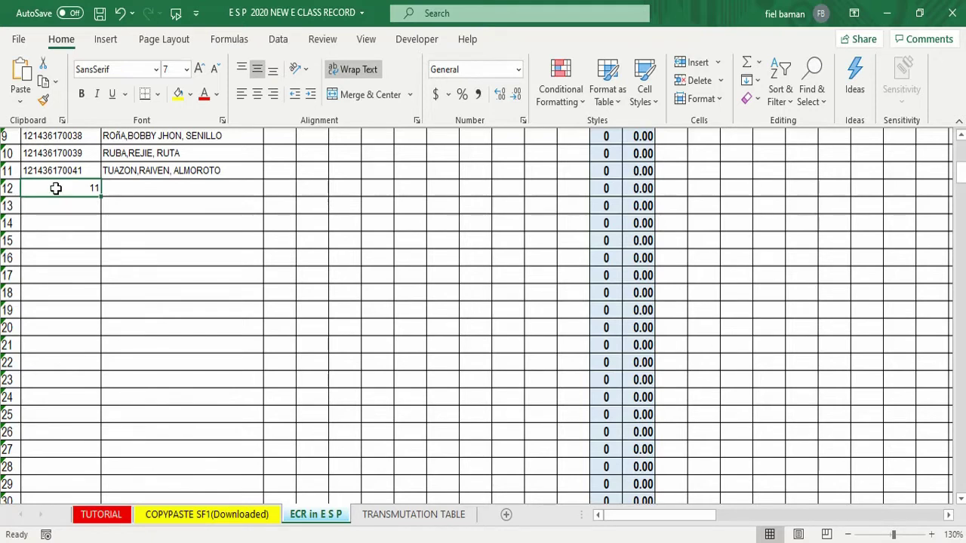
pyautogui.moveTo(56, 188); pyautogui.dragTo(53, 343)
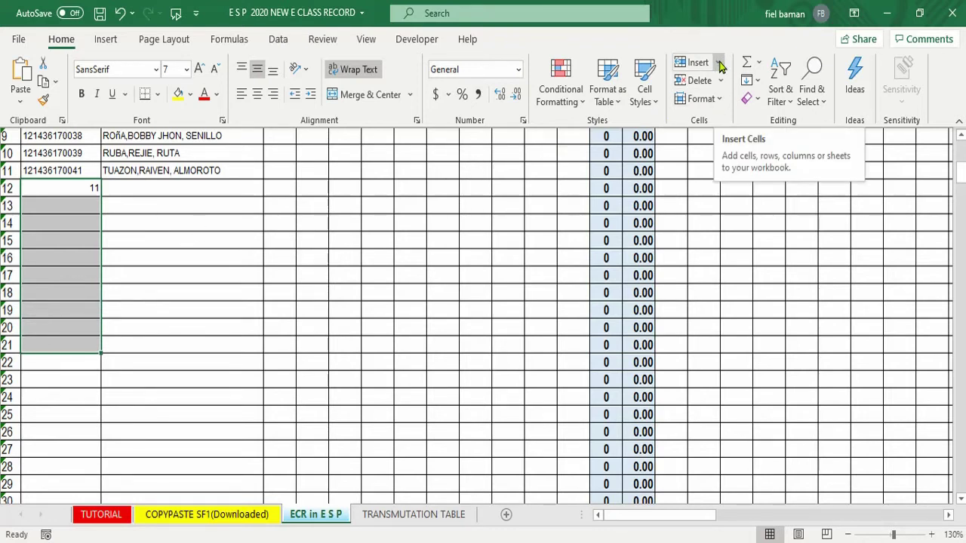
pyautogui.click(720, 65)
pyautogui.click(719, 65)
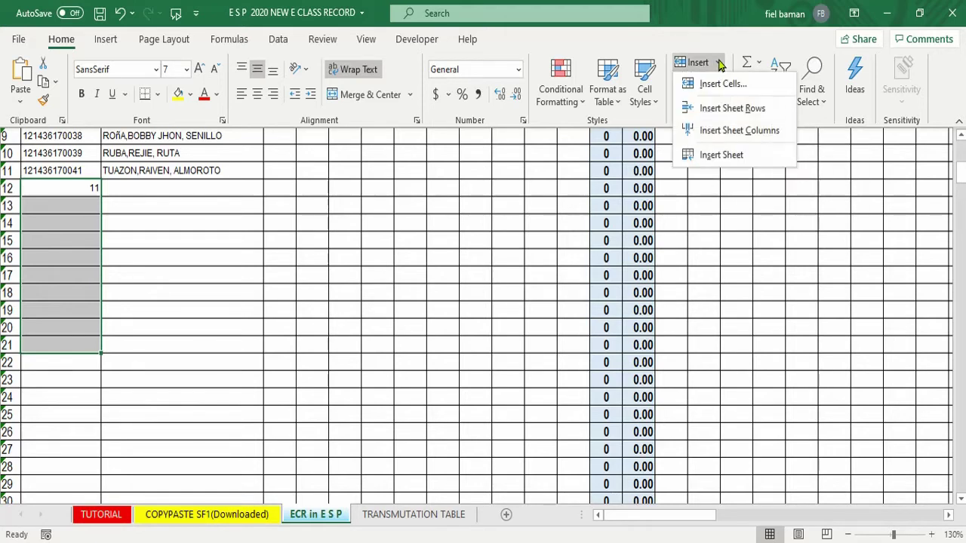
pyautogui.click(721, 109)
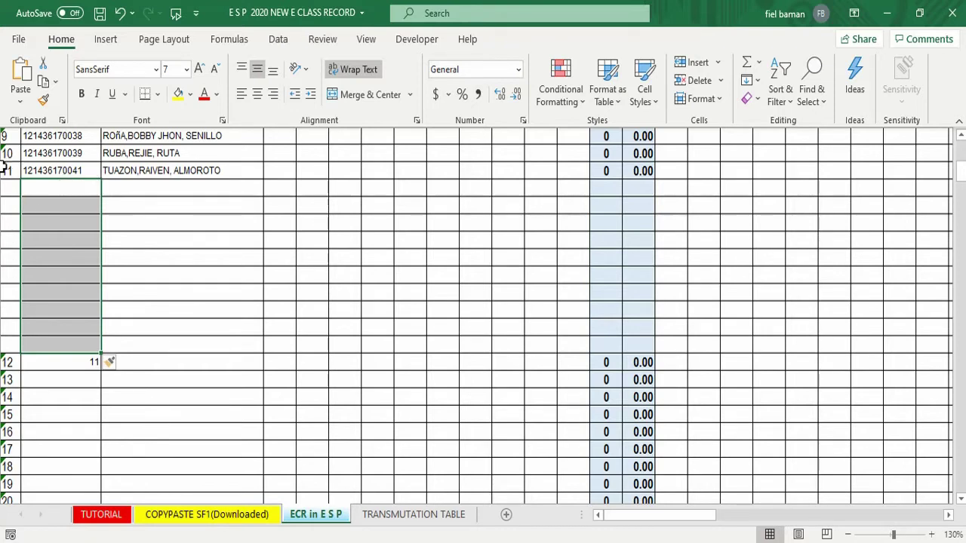
# Step: Fill the male pupil numbering from row 11 down through 40, ending just above the female list
pyautogui.press('Up')
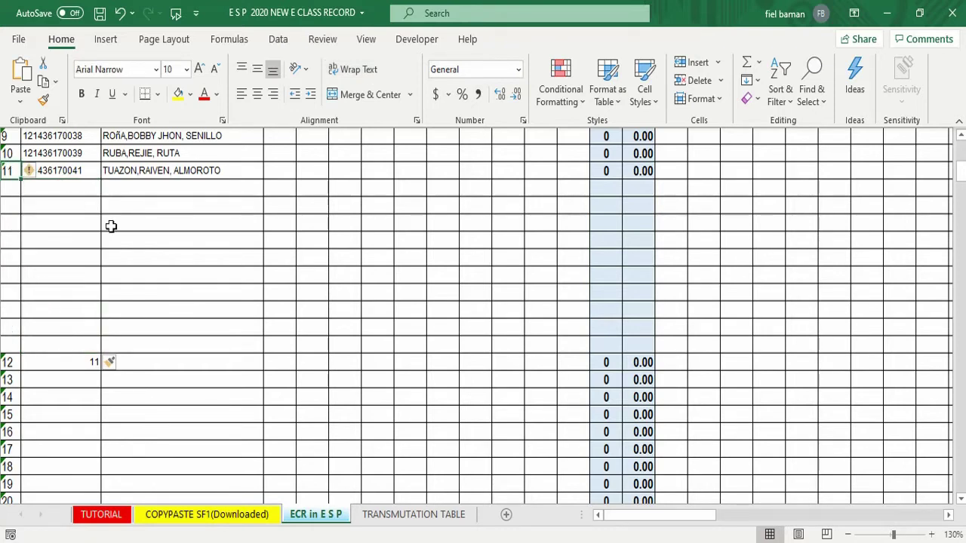
pyautogui.click(23, 185)
pyautogui.press('Up')
pyautogui.moveTo(21, 176); pyautogui.dragTo(30, 311)
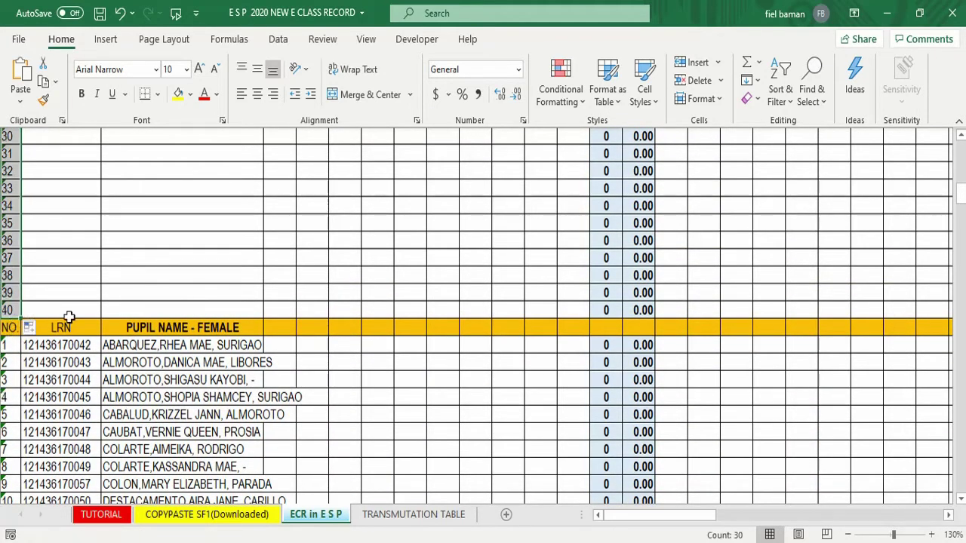
# Step: Copy male pupil row 11's formulas, from the Written Works RS column through Quarterly Grade, down through row 21
pyautogui.click(933, 535)
pyautogui.click(933, 536)
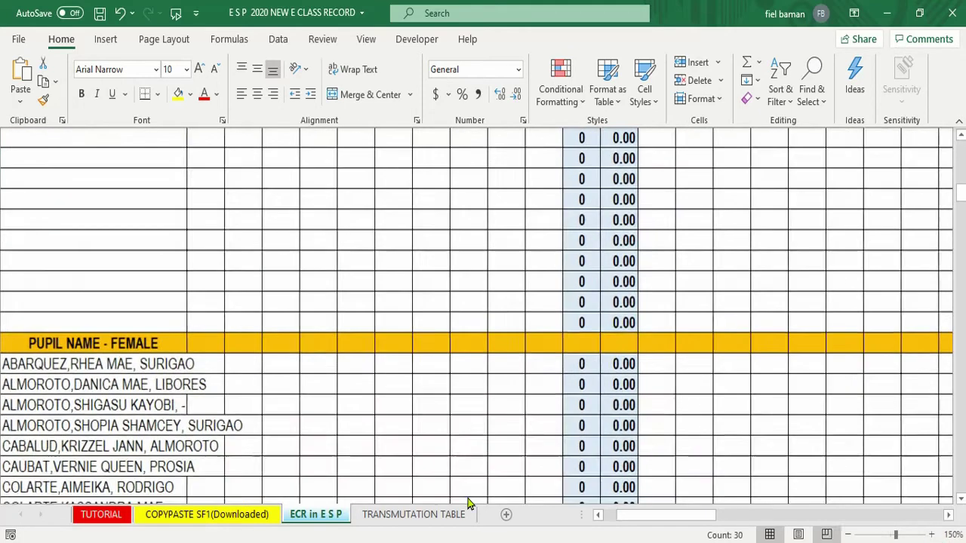
pyautogui.moveTo(707, 517); pyautogui.dragTo(688, 518)
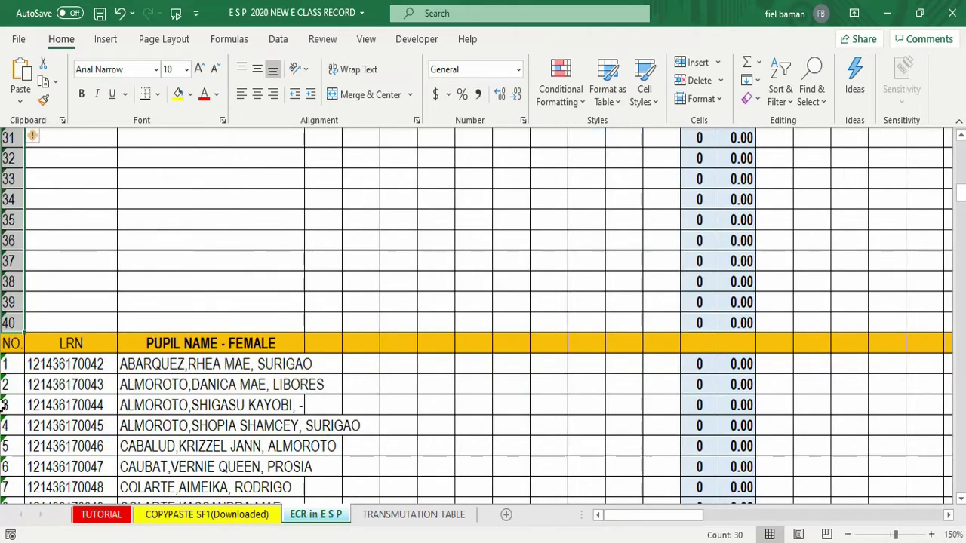
pyautogui.scroll(5, 66, 275)
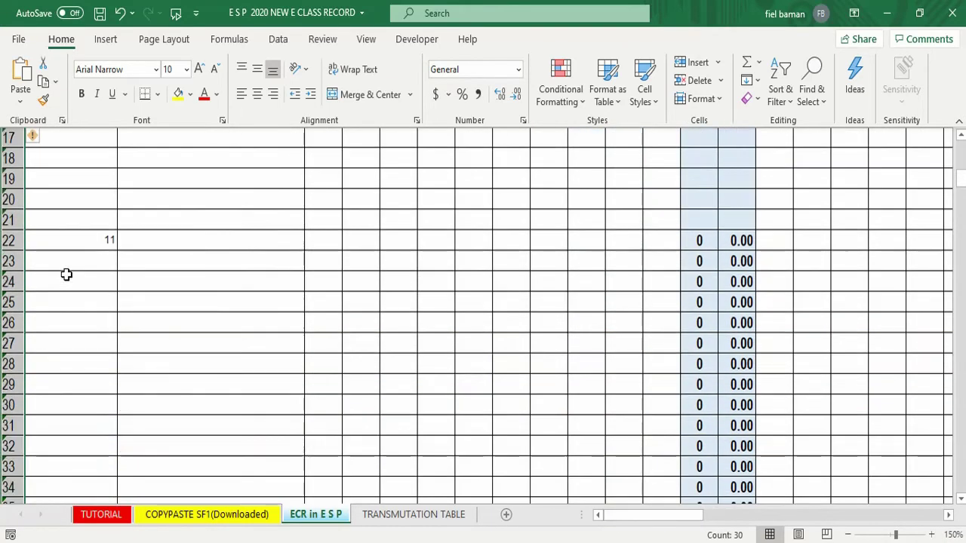
pyautogui.scroll(3, 309, 338)
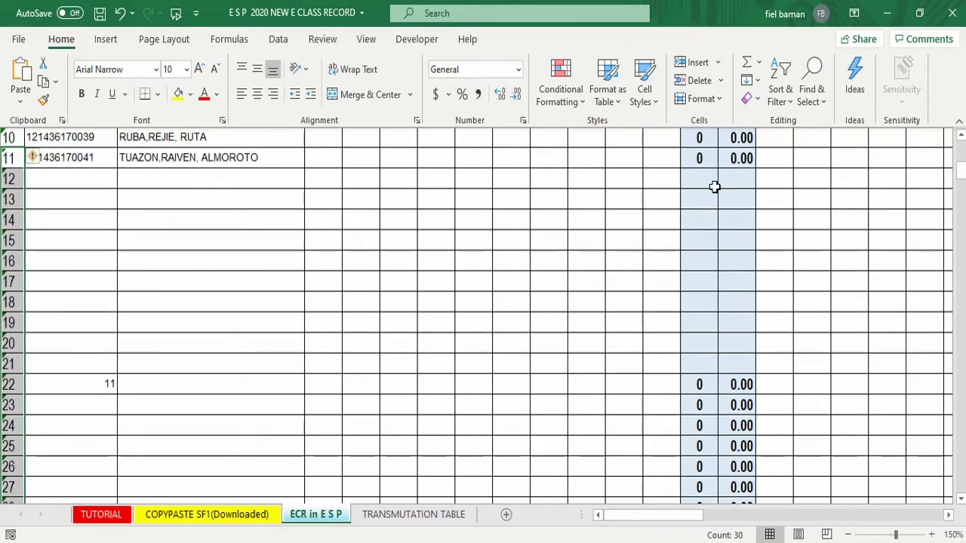
pyautogui.moveTo(701, 518); pyautogui.dragTo(751, 521)
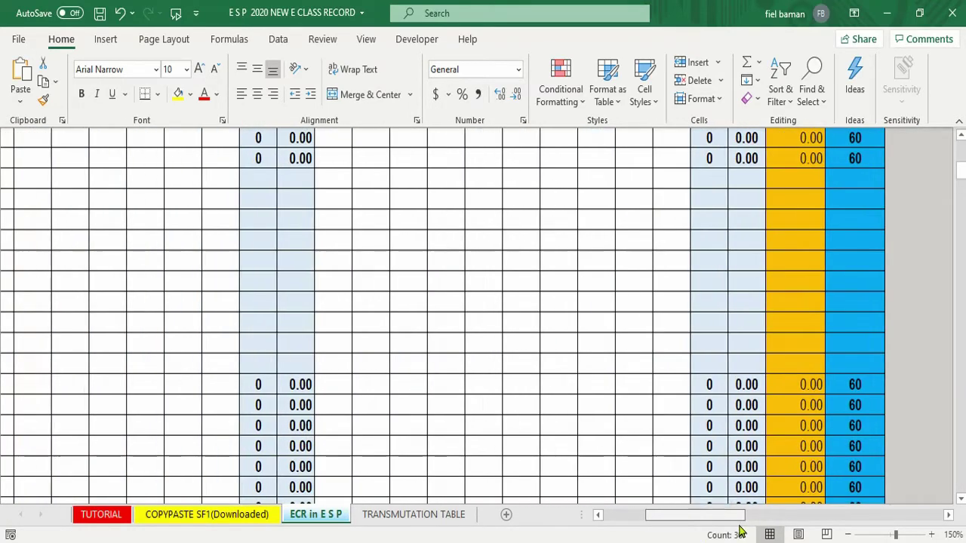
pyautogui.click(243, 159)
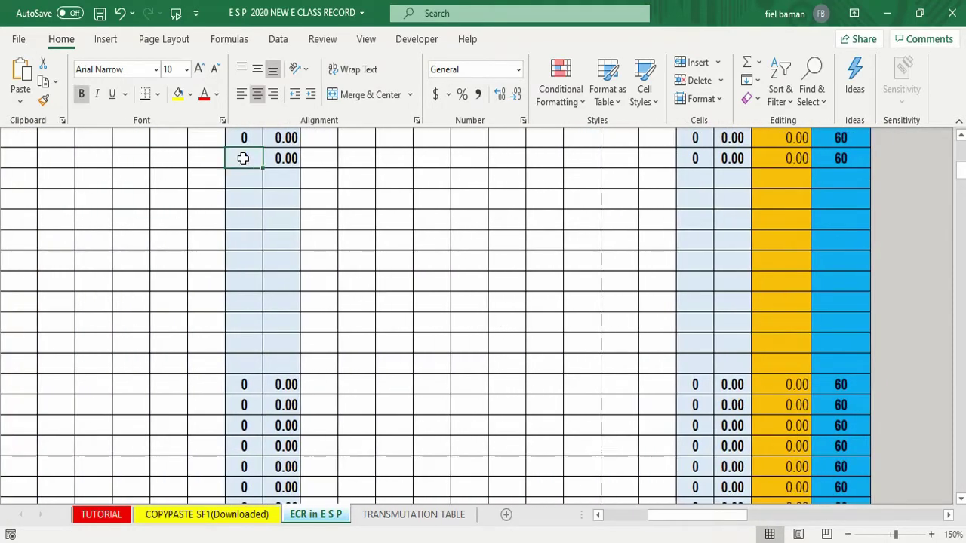
pyautogui.moveTo(243, 159); pyautogui.dragTo(841, 166)
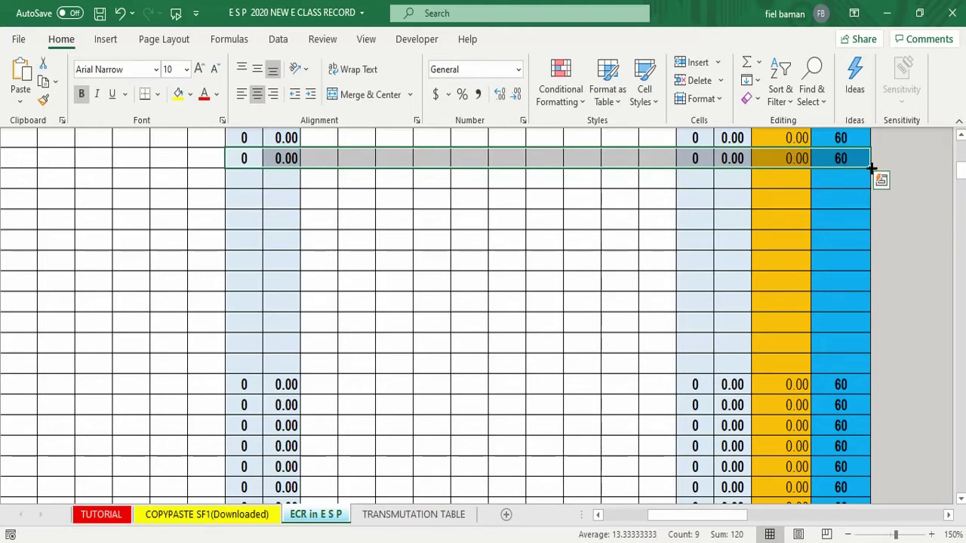
pyautogui.moveTo(871, 166); pyautogui.dragTo(863, 373)
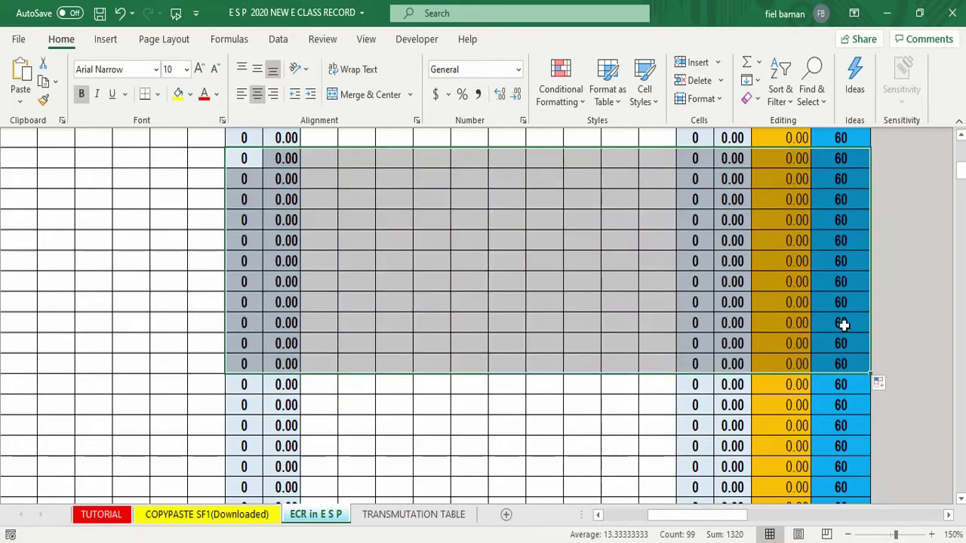
pyautogui.click(128, 287)
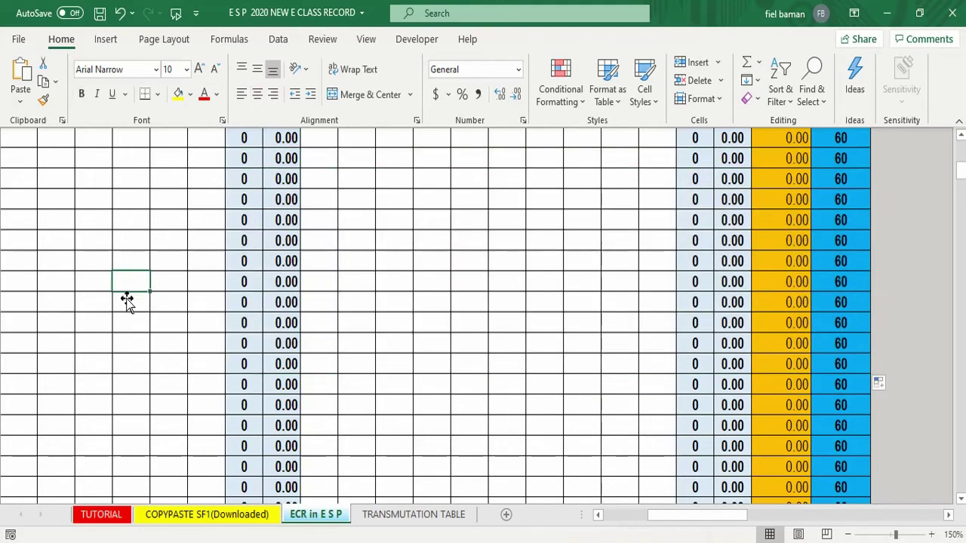
pyautogui.moveTo(691, 515); pyautogui.dragTo(643, 518)
pyautogui.scroll(-9, 280, 438)
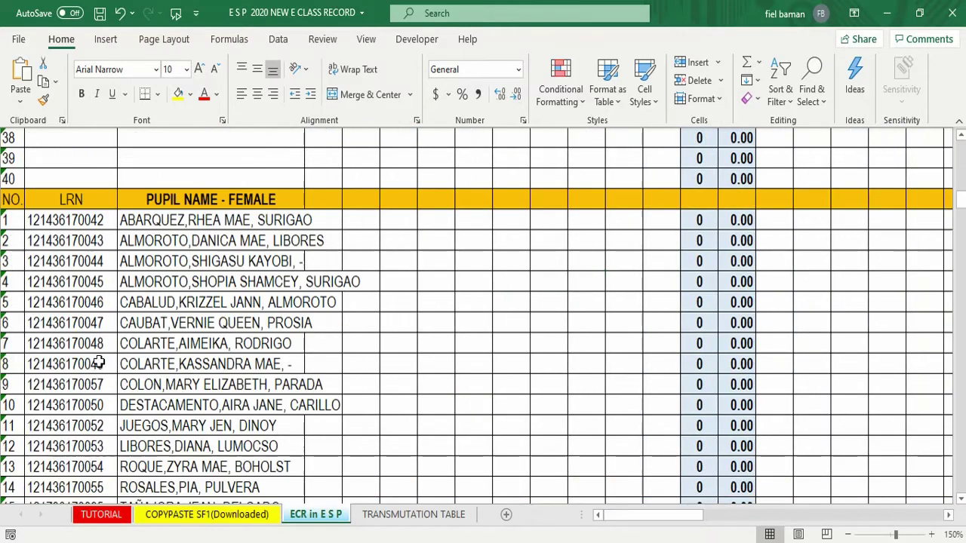
pyautogui.scroll(5, 334, 417)
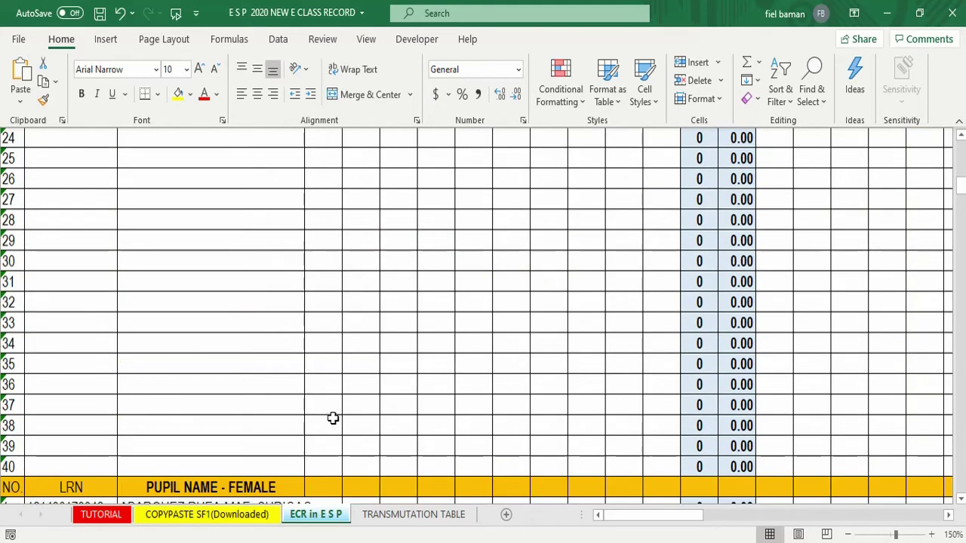
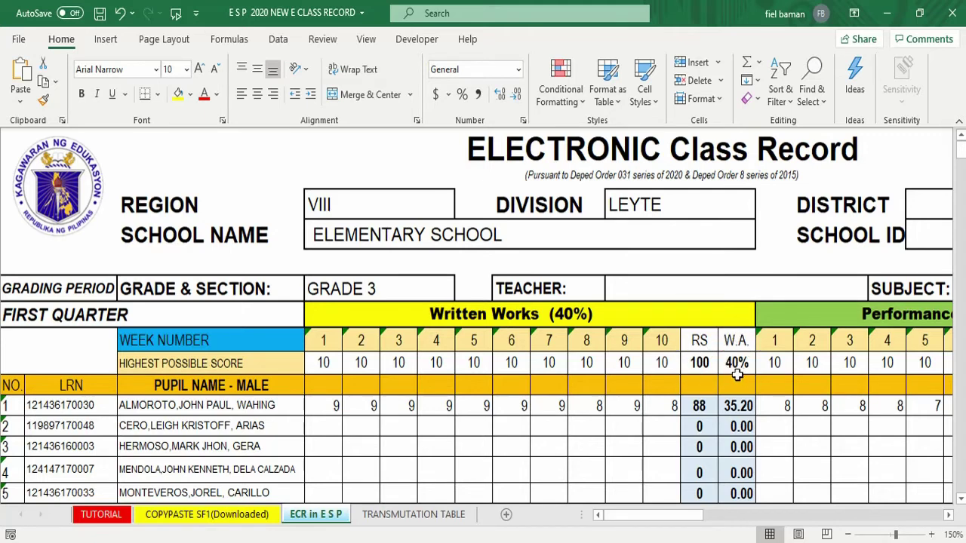
# Step: Review the first male pupil's weighted scores and initial grade, and compare the quarterly grade with the transmutation table
pyautogui.click(948, 517)
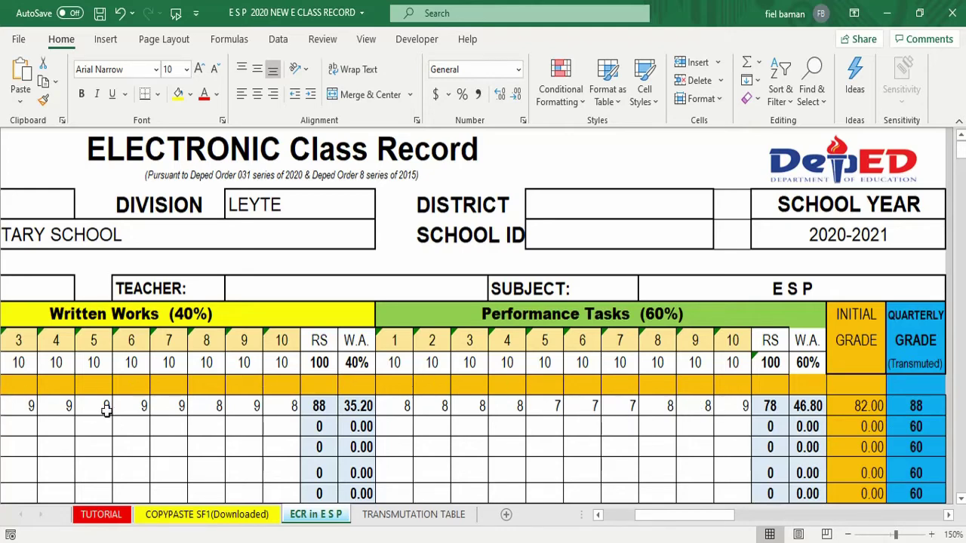
pyautogui.moveTo(726, 520); pyautogui.dragTo(622, 524)
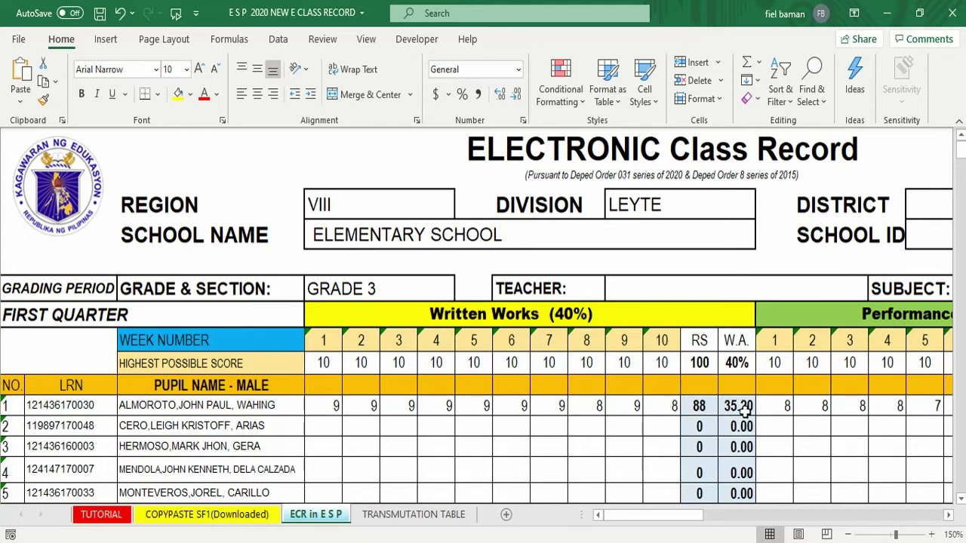
pyautogui.moveTo(671, 518); pyautogui.dragTo(703, 521)
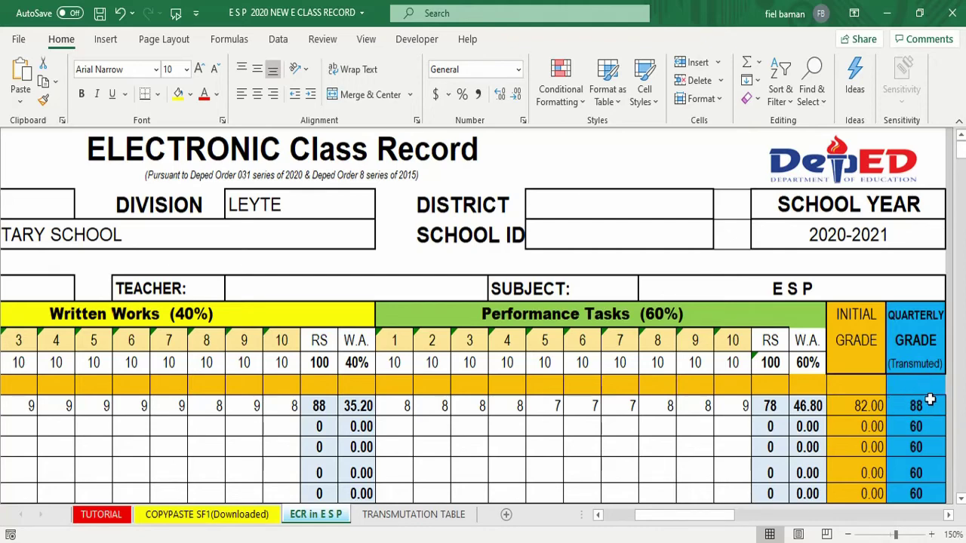
pyautogui.click(438, 519)
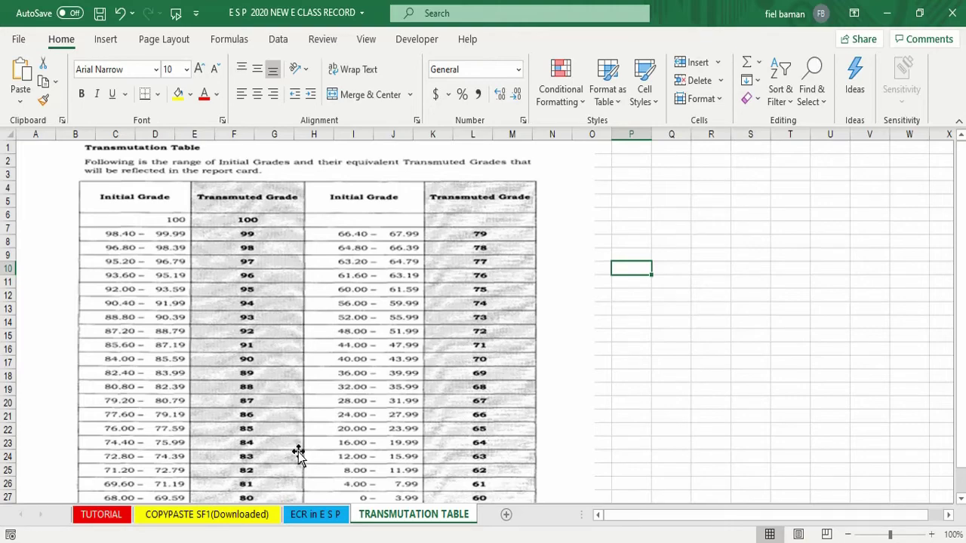
pyautogui.click(326, 515)
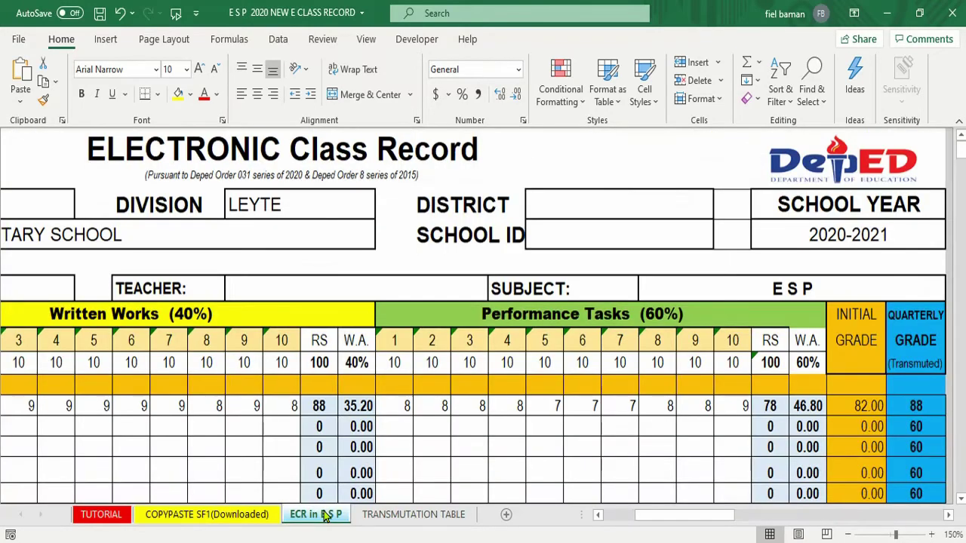
pyautogui.click(369, 515)
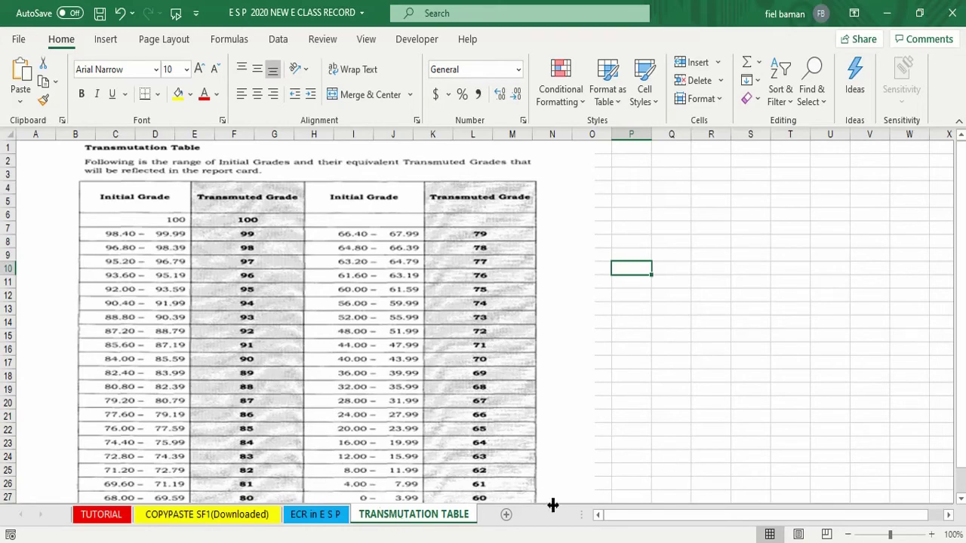
pyautogui.click(332, 515)
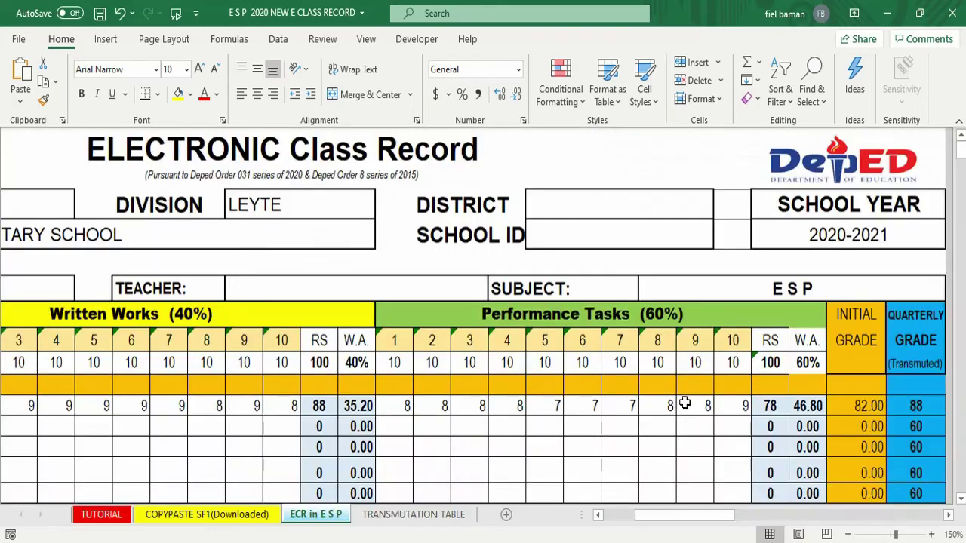
# Step: Enter the second male pupil's Written Works scores for weeks 1 to 10: 10, 10, 9, 9, 9, 8, 8, 8, 9, 9
pyautogui.moveTo(704, 516); pyautogui.dragTo(698, 516)
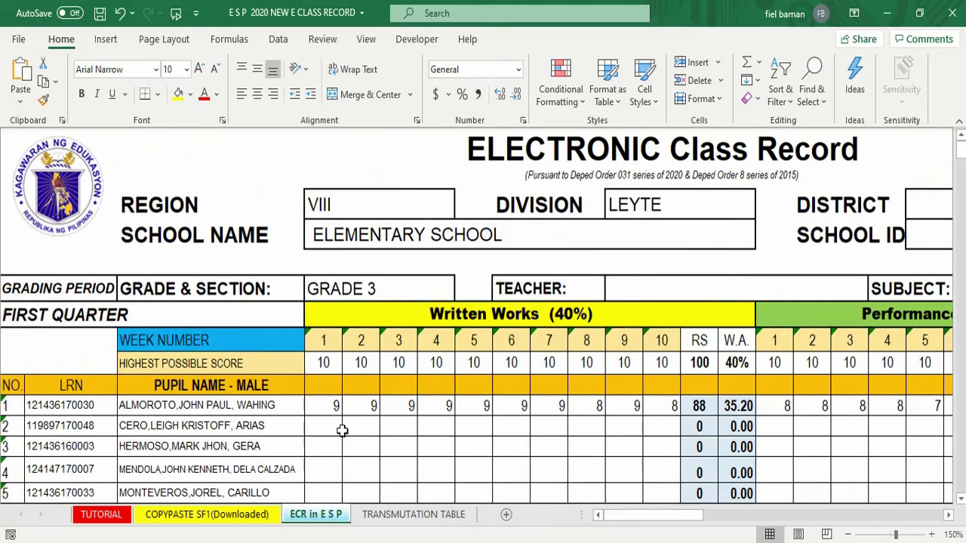
pyautogui.click(324, 433)
pyautogui.moveTo(950, 518); pyautogui.dragTo(949, 517)
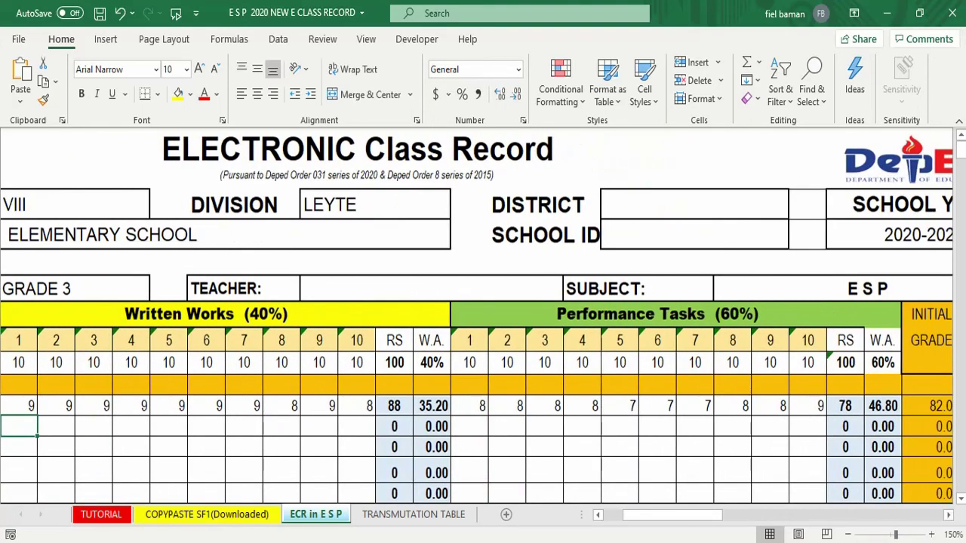
pyautogui.click(847, 534)
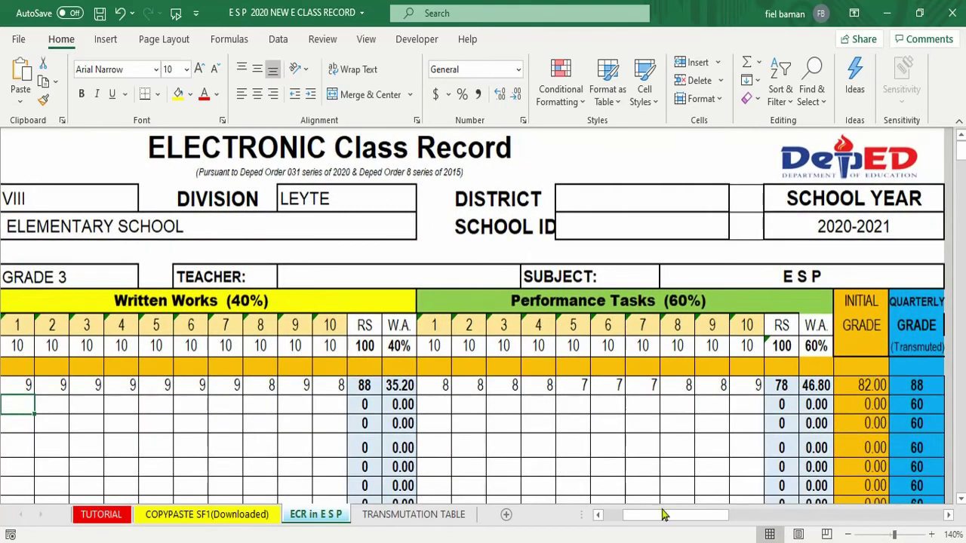
pyautogui.click(600, 516)
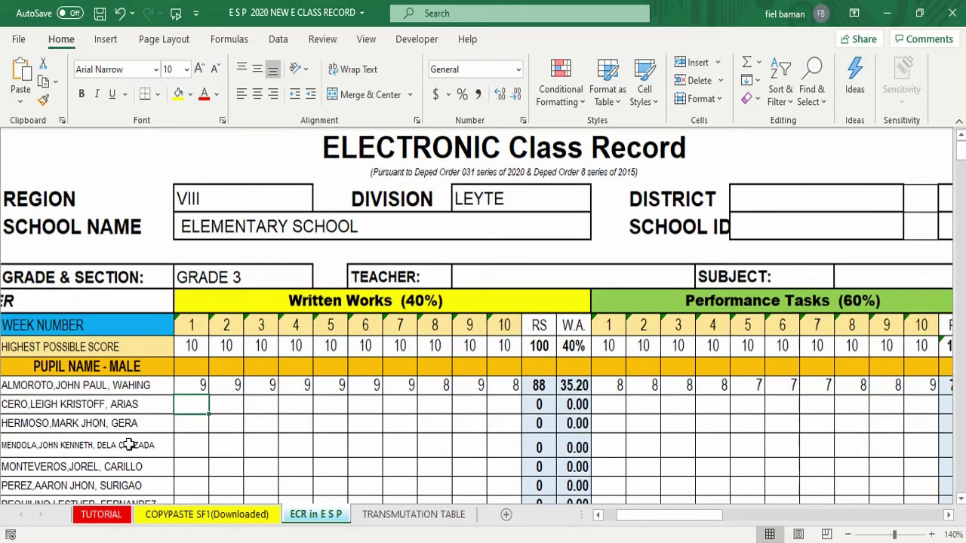
pyautogui.write('10')
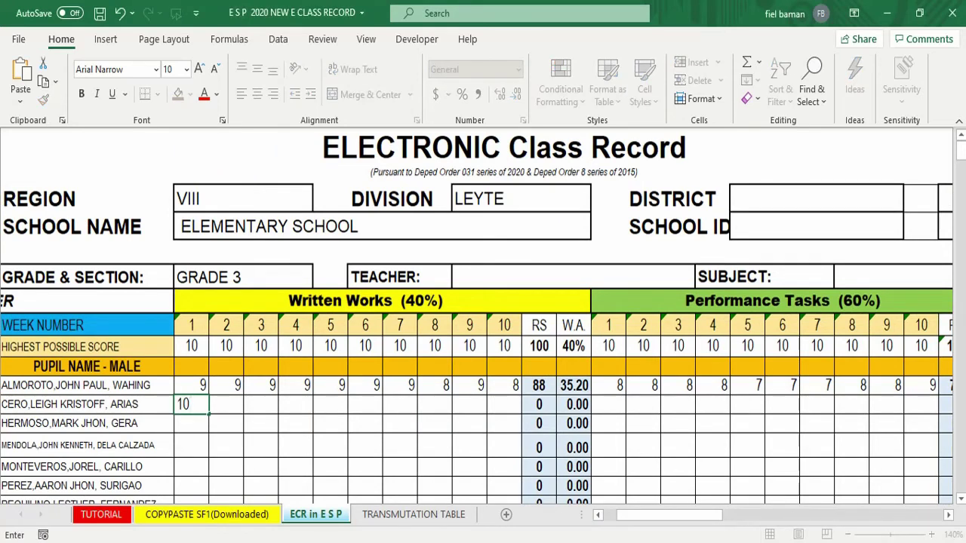
pyautogui.press('Tab')
pyautogui.write('10')
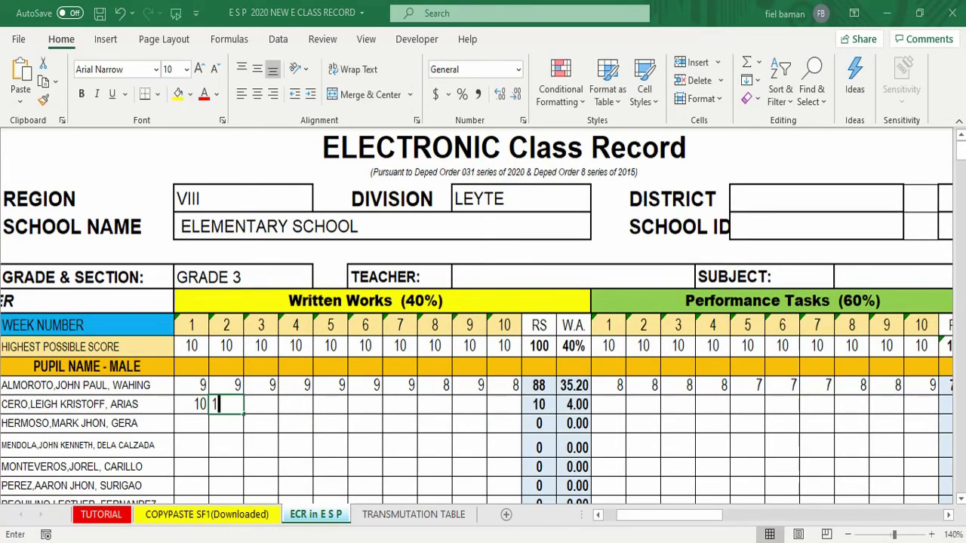
pyautogui.press('Tab')
pyautogui.write('9')
pyautogui.press('Tab')
pyautogui.write('9')
pyautogui.press('Tab')
pyautogui.write('9')
pyautogui.press('Tab')
pyautogui.write('8')
pyautogui.press('Tab')
pyautogui.write('8')
pyautogui.press('Tab')
pyautogui.write('8')
pyautogui.press('Tab')
pyautogui.write('9')
pyautogui.press('Tab')
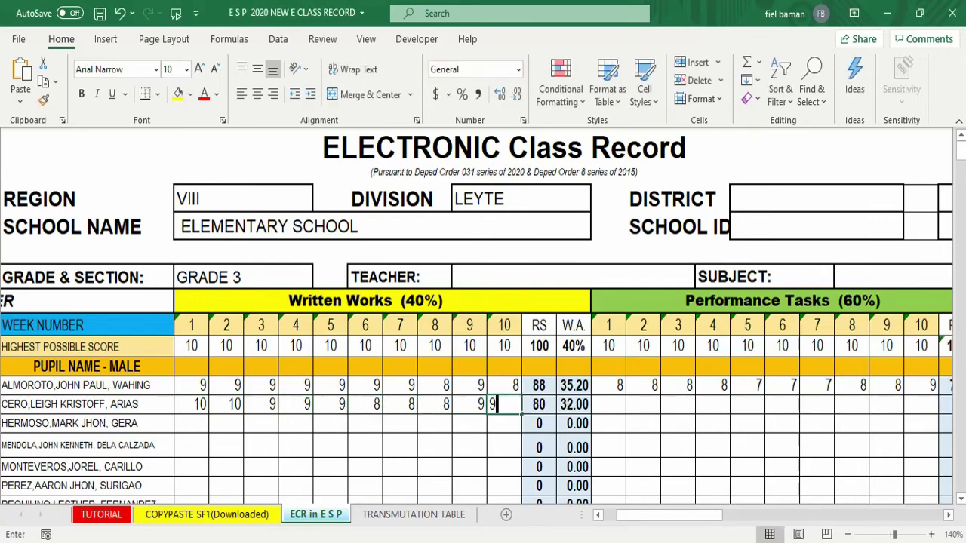
pyautogui.write('9')
pyautogui.press('Tab')
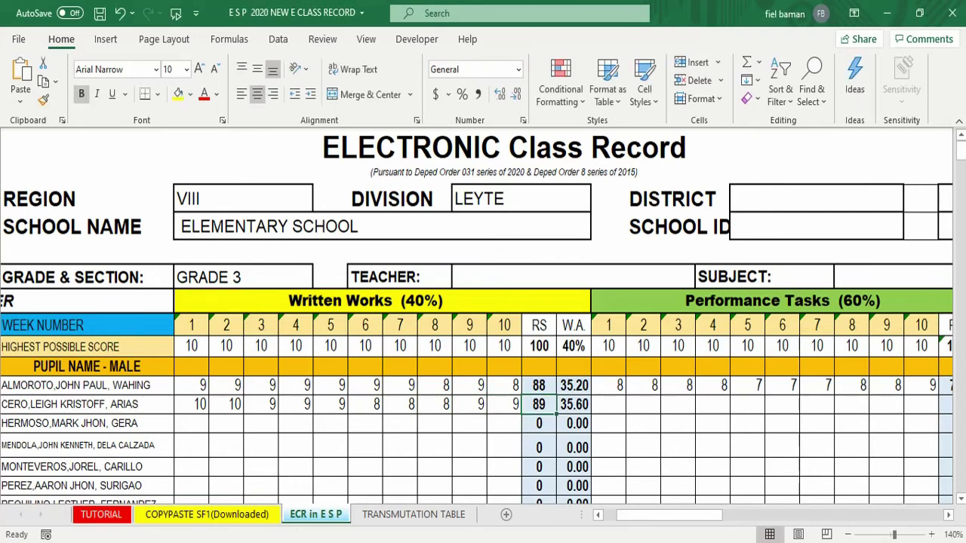
# Step: Enter 9 as the second male pupil's Performance Tasks score for each of weeks 1 to 10
pyautogui.click(618, 407)
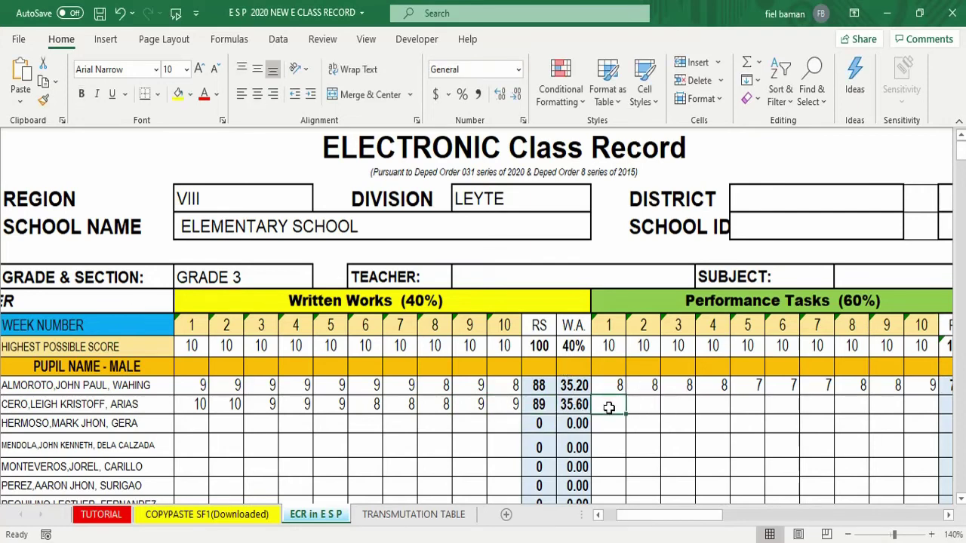
pyautogui.click(948, 515)
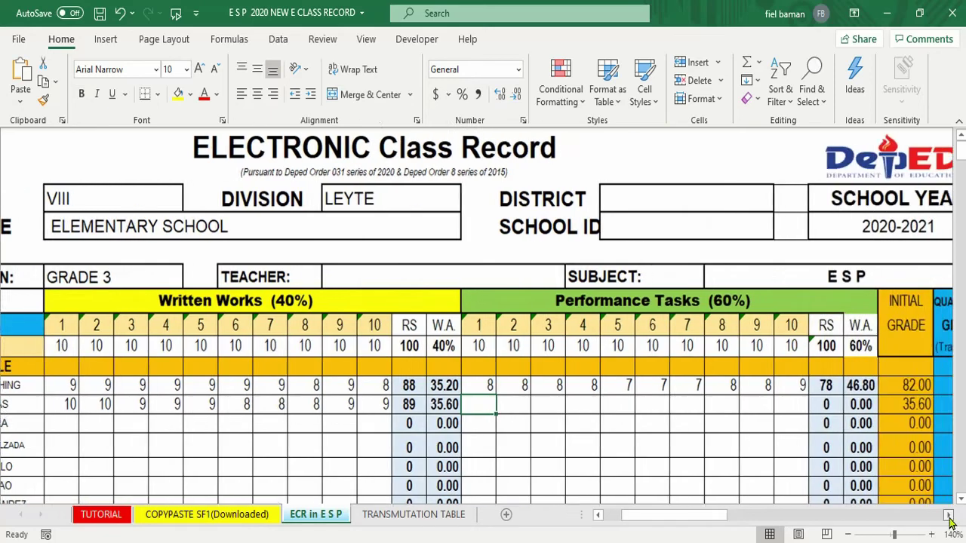
pyautogui.write('9\t9\t9\t9\t9\t9')
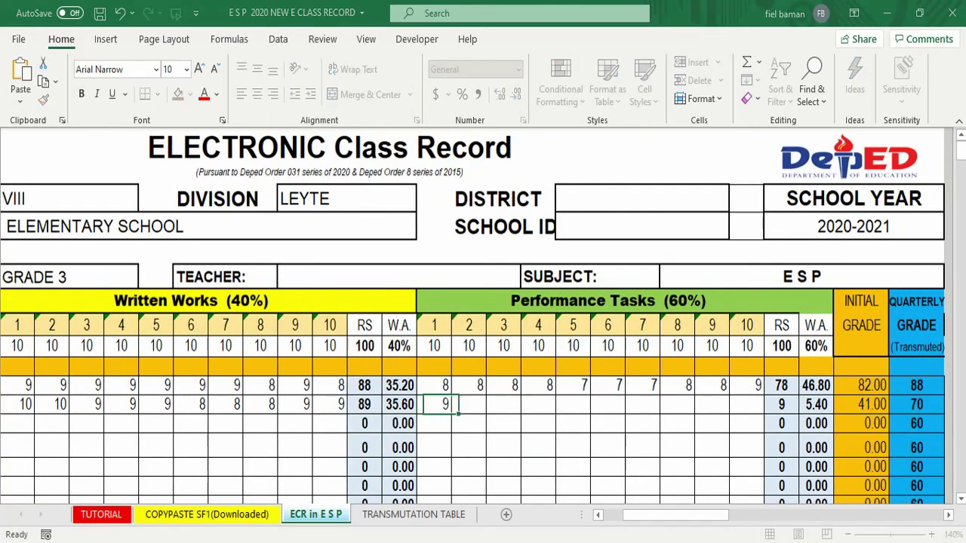
pyautogui.press('Tab')
pyautogui.write('9')
pyautogui.press('Tab')
pyautogui.write('9')
pyautogui.press('Tab')
pyautogui.write('9')
pyautogui.press('Tab')
pyautogui.write('9')
pyautogui.press('Tab')
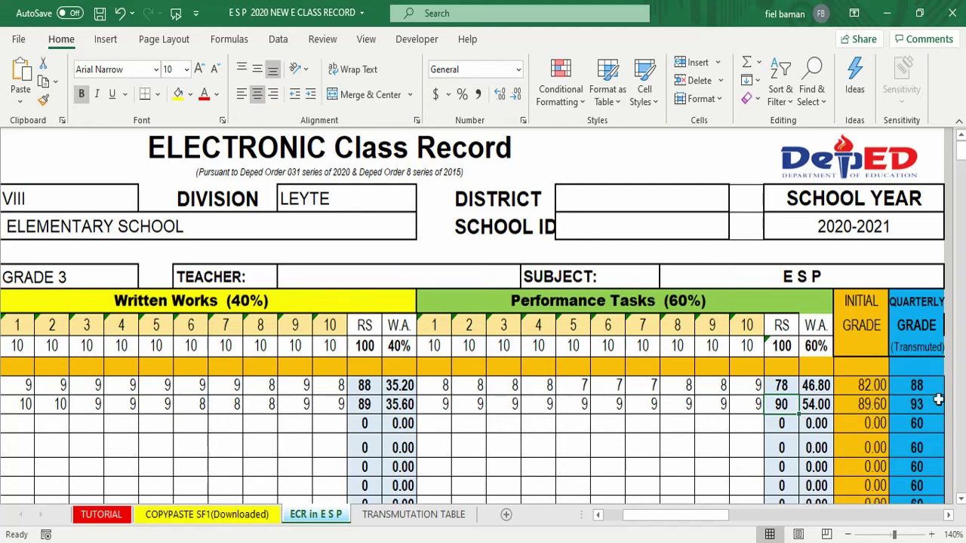
# Step: Compare the second male pupil's initial and quarterly grades with the transmutation table, and return to the class record's pupil list
pyautogui.click(407, 516)
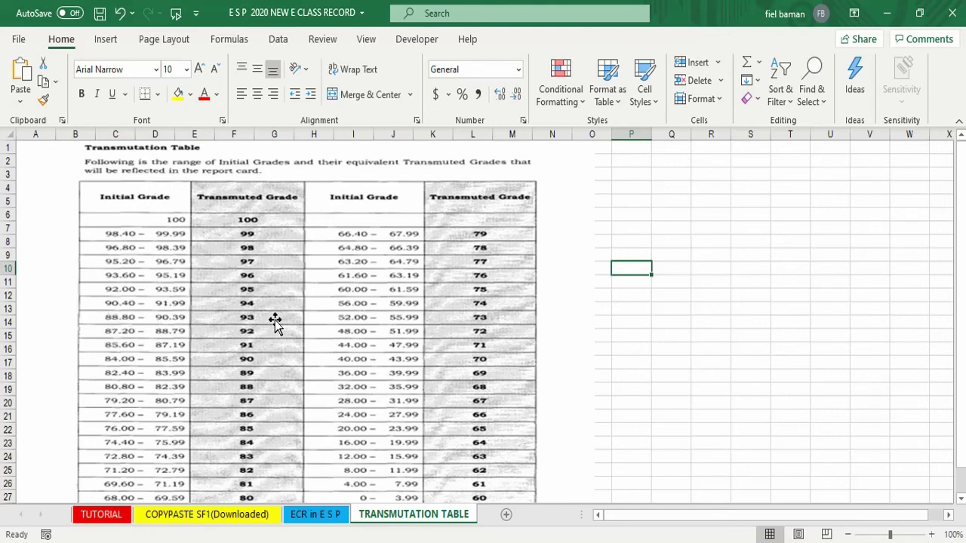
pyautogui.click(332, 515)
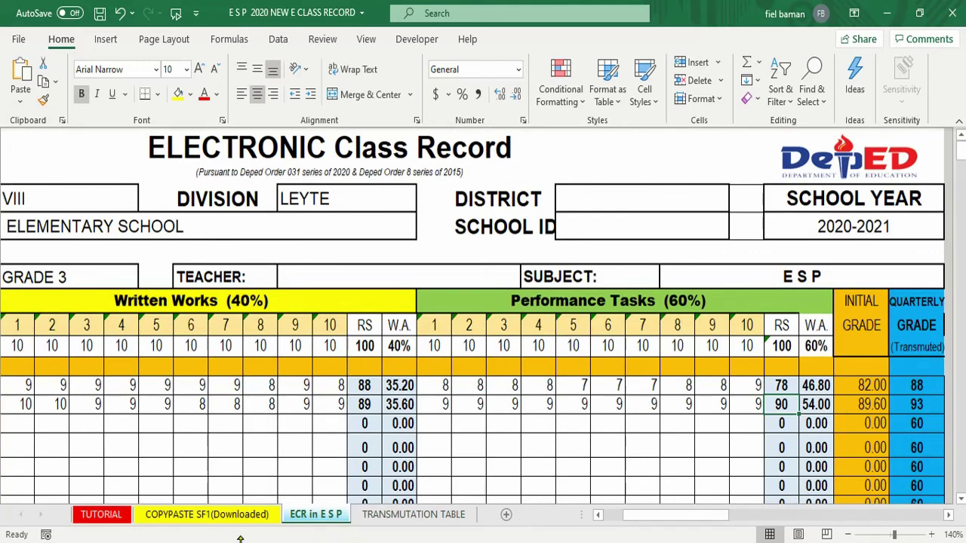
pyautogui.moveTo(669, 517); pyautogui.dragTo(504, 516)
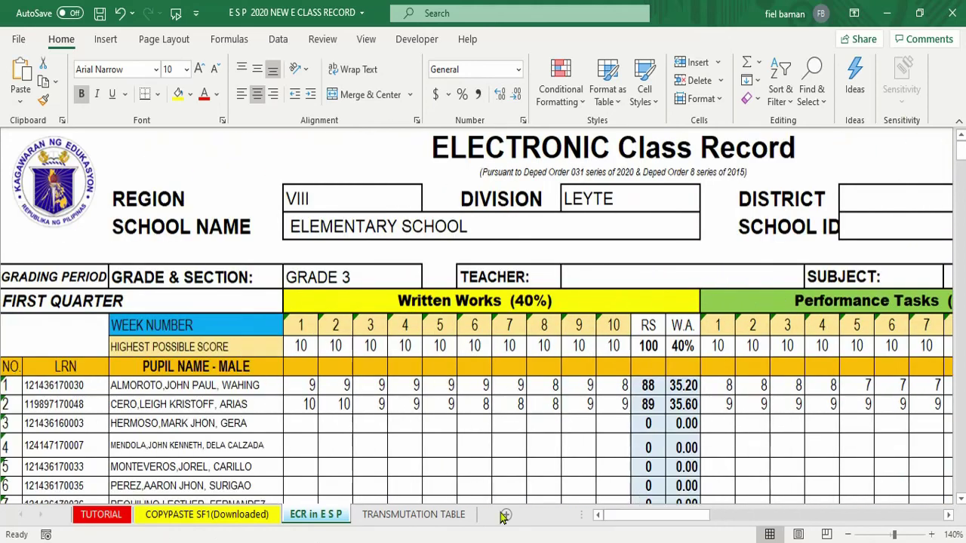
# Step: Review the tutorial sheet's instructions for accomplishing the electronic class record, and return to the ESP class record
pyautogui.click(99, 515)
pyautogui.scroll(-10, 94, 265)
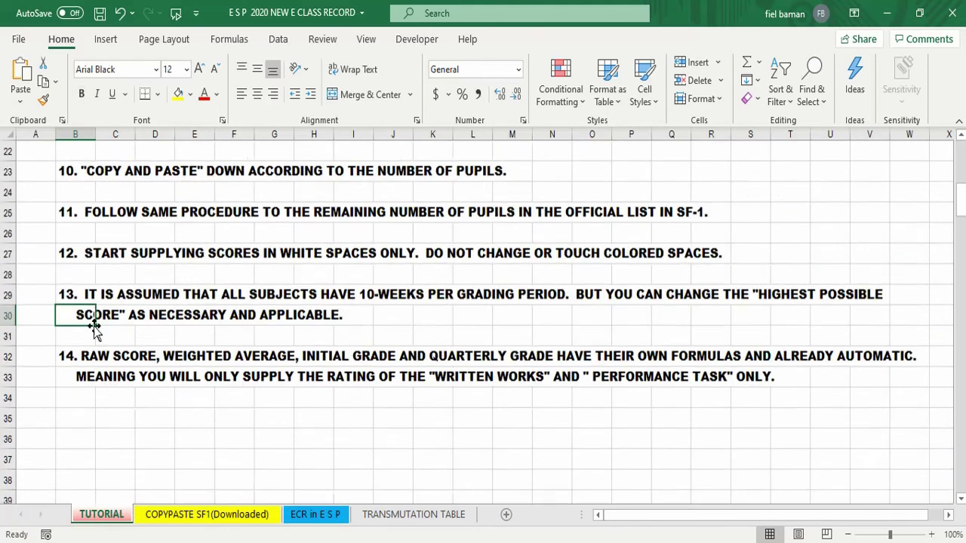
pyautogui.scroll(10, 99, 334)
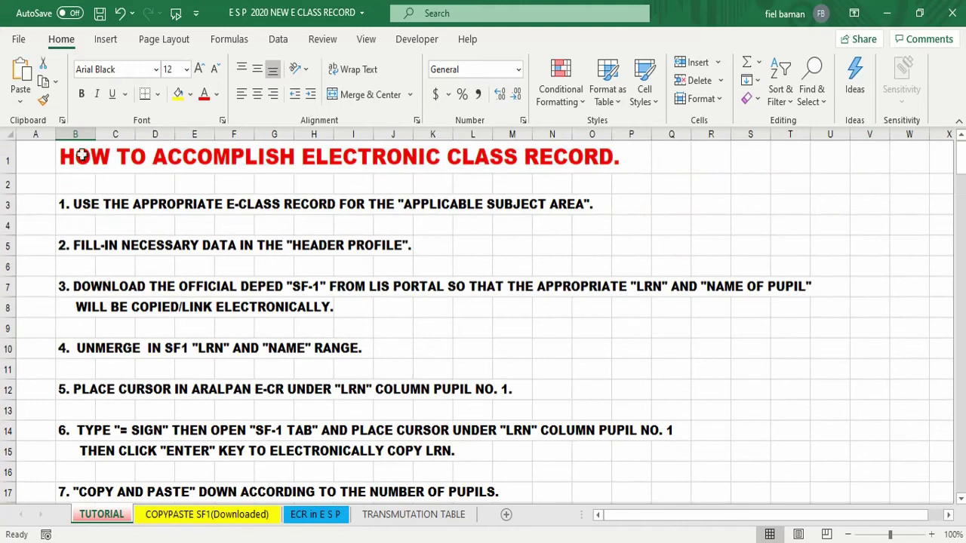
pyautogui.click(314, 515)
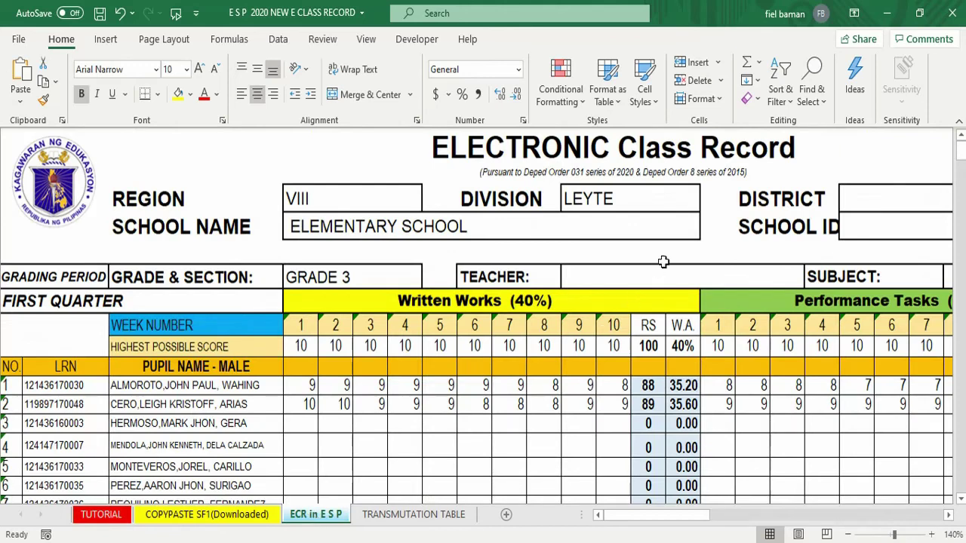